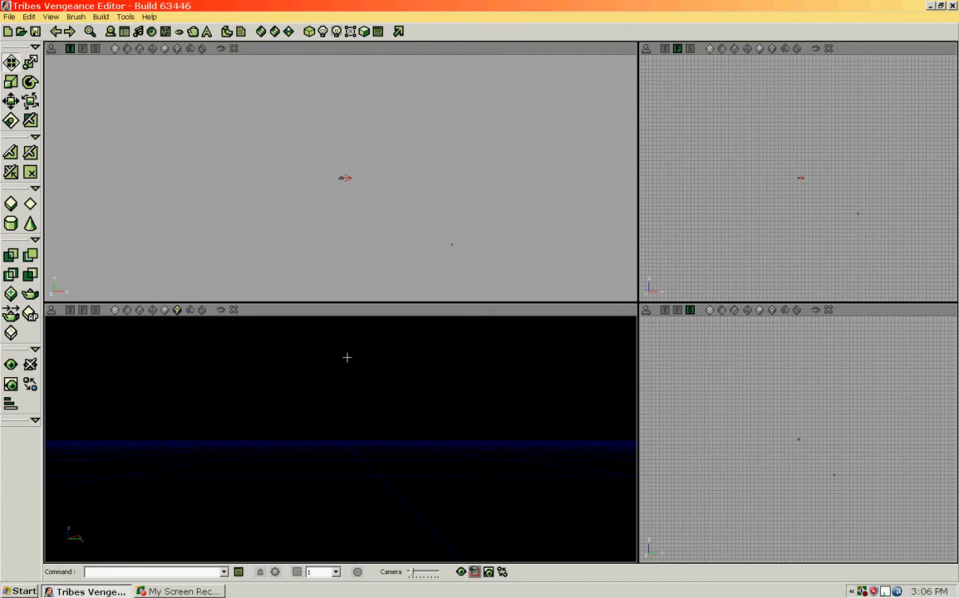
Open the MP-Volcano.tvm map from the Maps folder
left_click(11, 17)
left_click(125, 83)
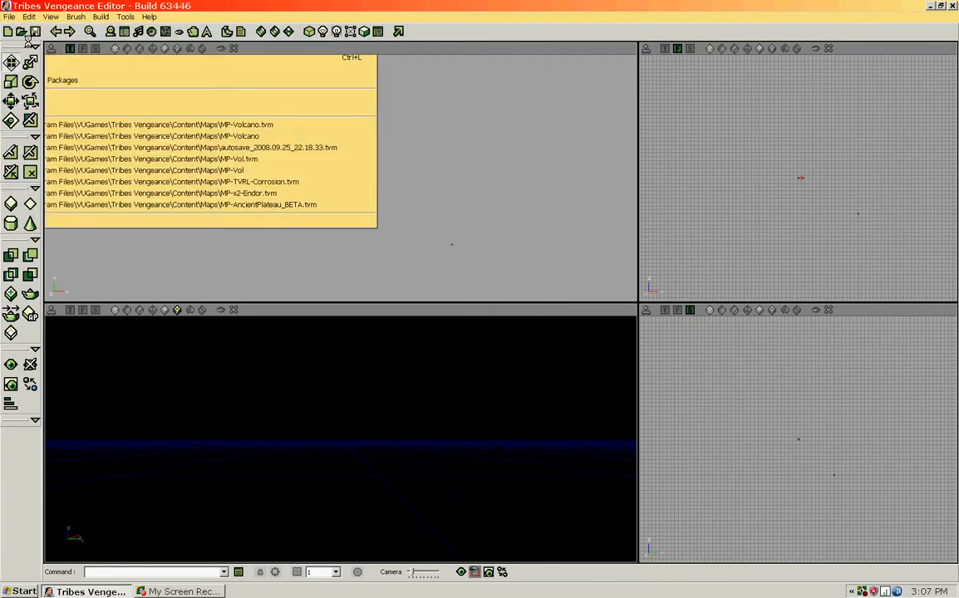
left_click(310, 215)
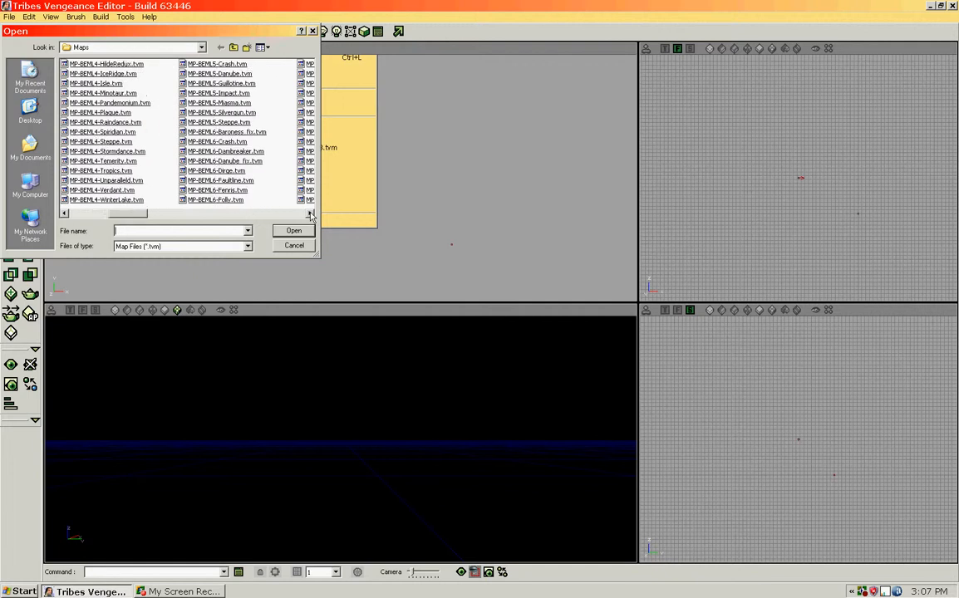
left_click(310, 214)
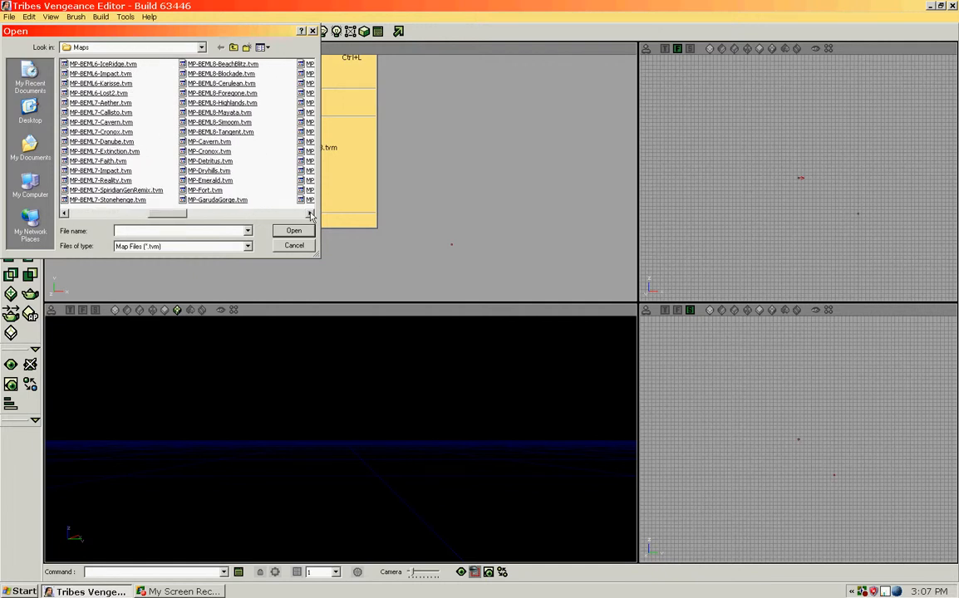
left_click(310, 215)
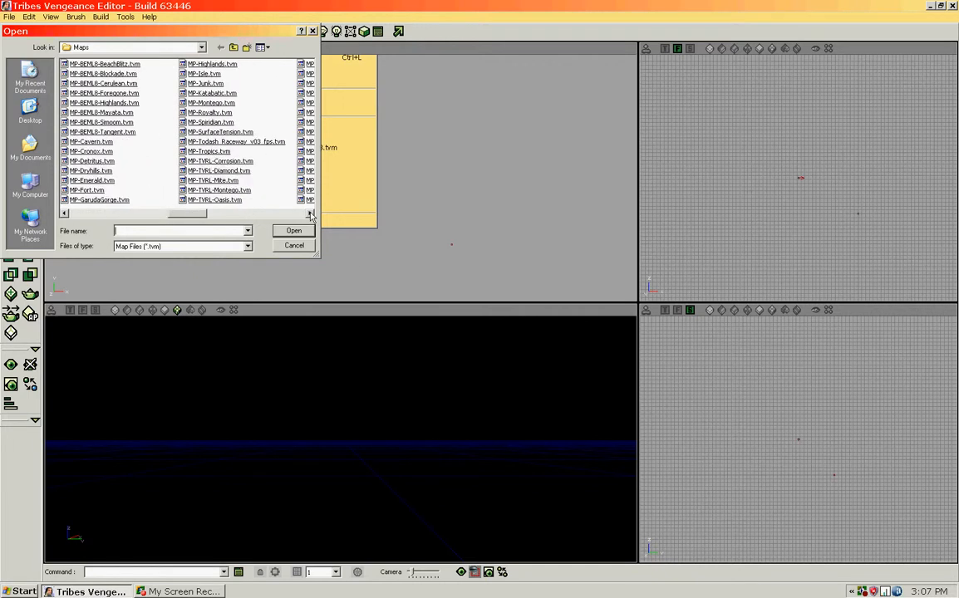
left_click(310, 214)
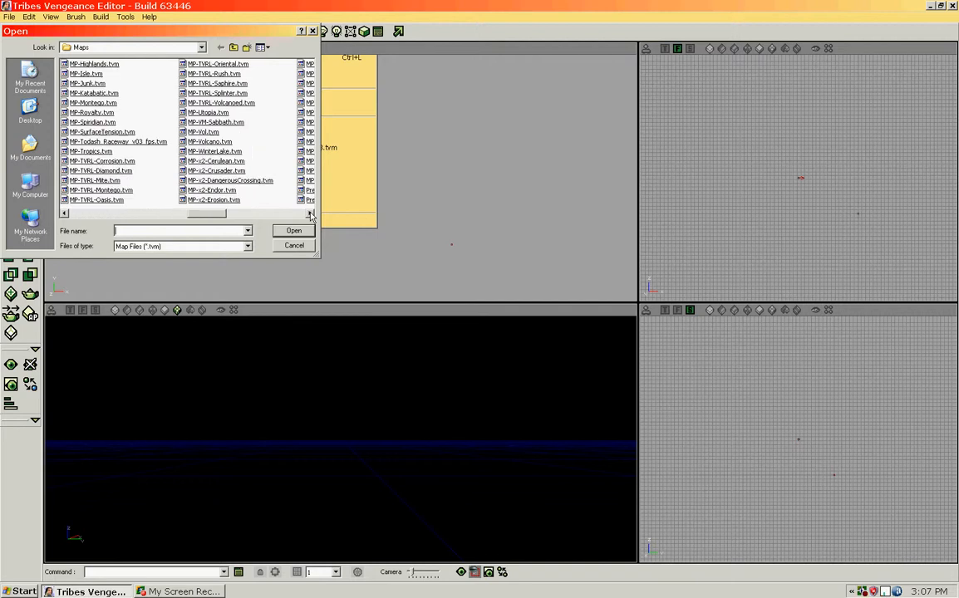
left_click(310, 215)
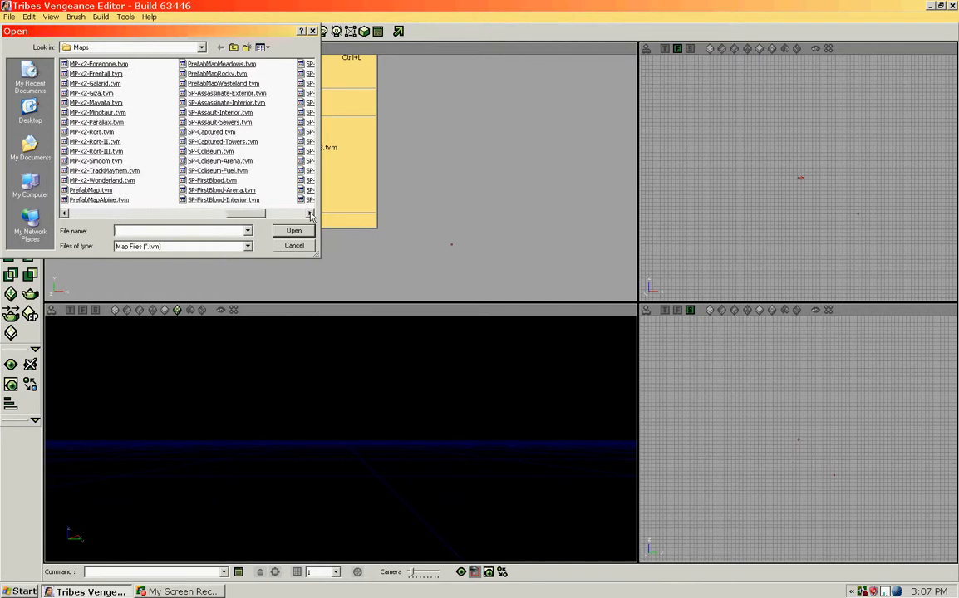
left_click(310, 215)
left_click(310, 214)
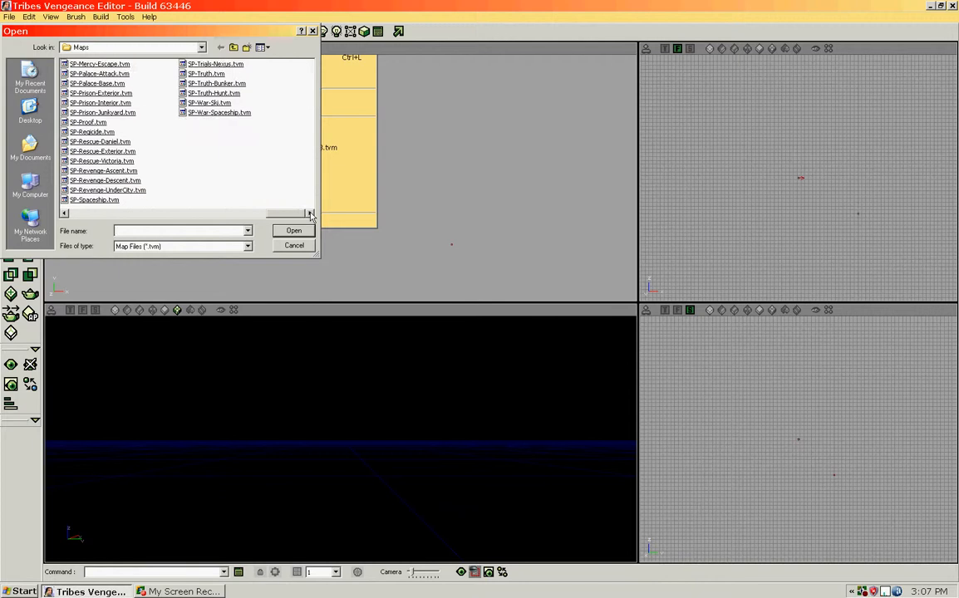
left_click(66, 214)
left_click(66, 215)
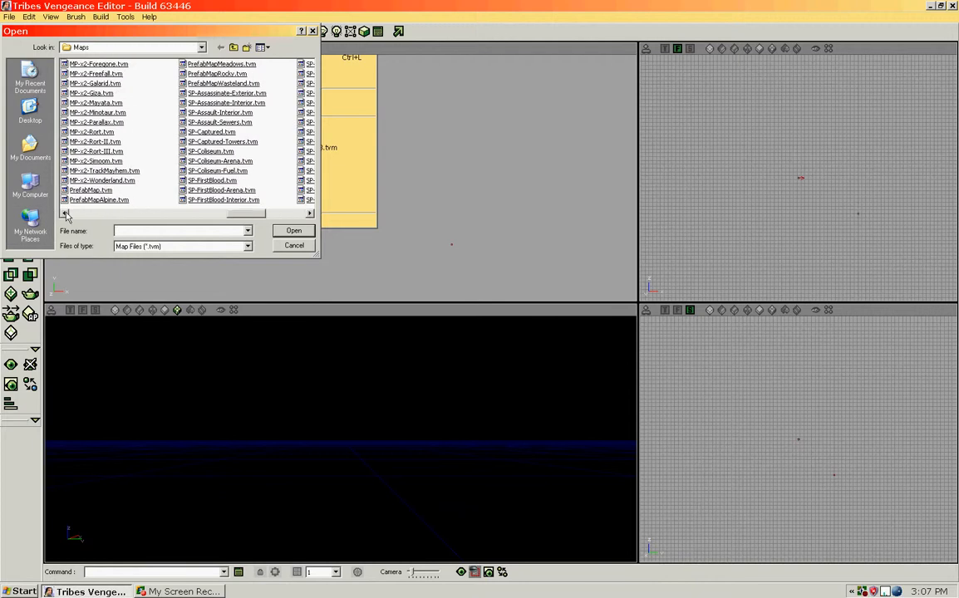
left_click(66, 214)
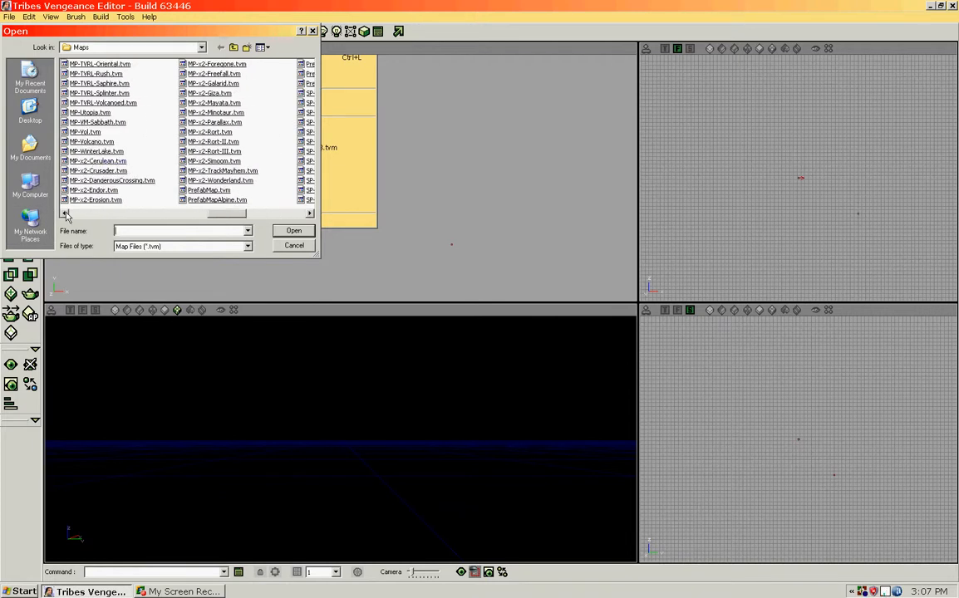
double_click(91, 141)
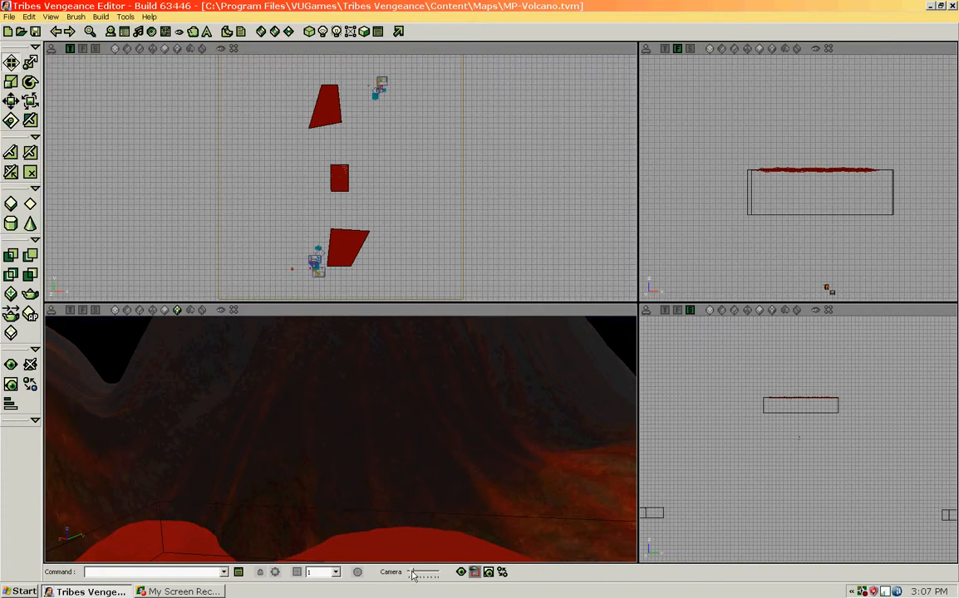
Raise the camera speed to its maximum and fly around the volcano in the 3D view
left_click_drag(412, 576, 447, 579)
left_click_drag(451, 492, 411, 486)
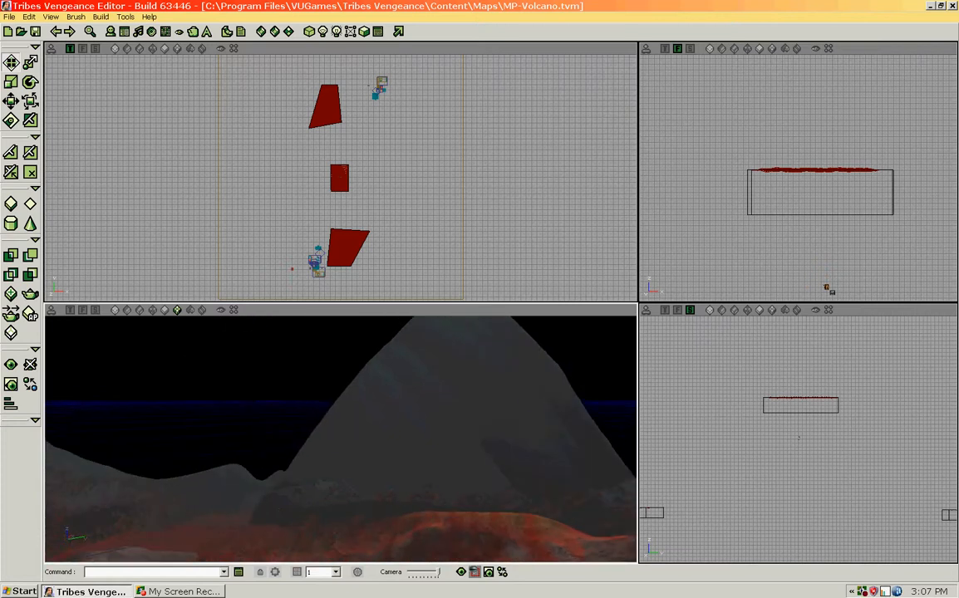
left_click_drag(448, 440, 441, 440)
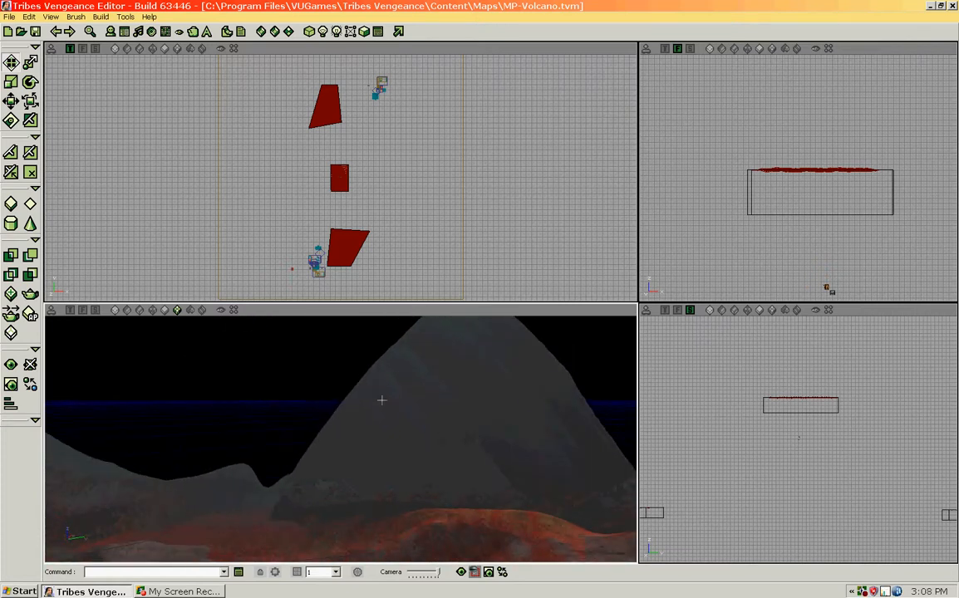
mouse_move(378, 399)
left_mouse_down()
mouse_move(397, 399)
mouse_move(379, 398)
left_mouse_up()
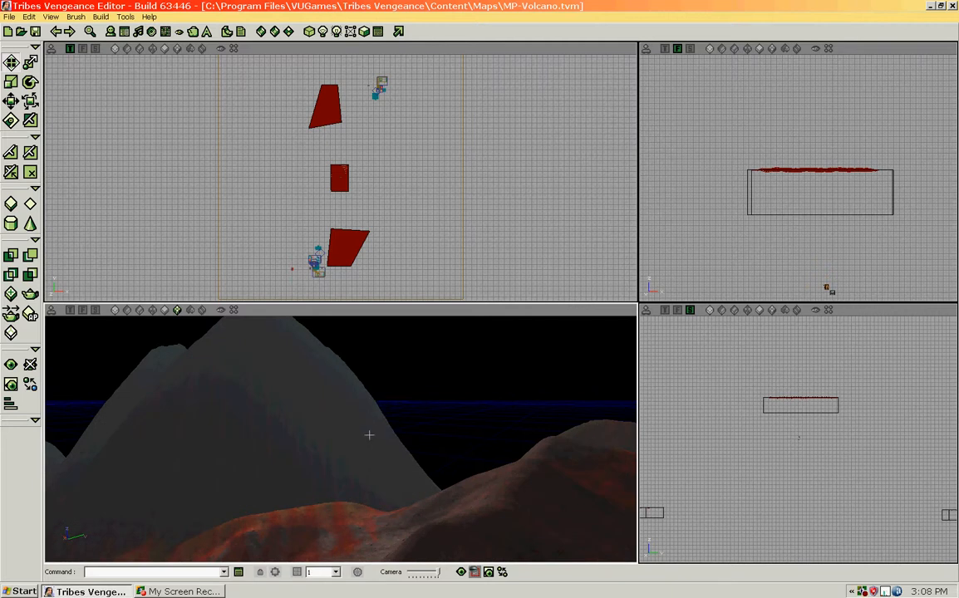
left_click_drag(341, 439, 301, 405)
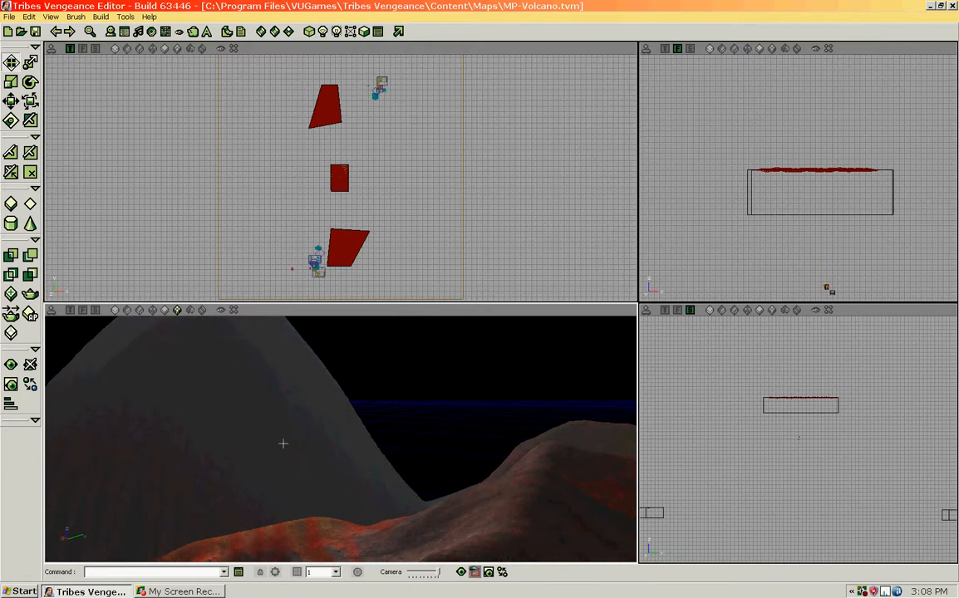
Turn off the distance fog display in the 3D viewport and view the terrain around the base
right_click(444, 310)
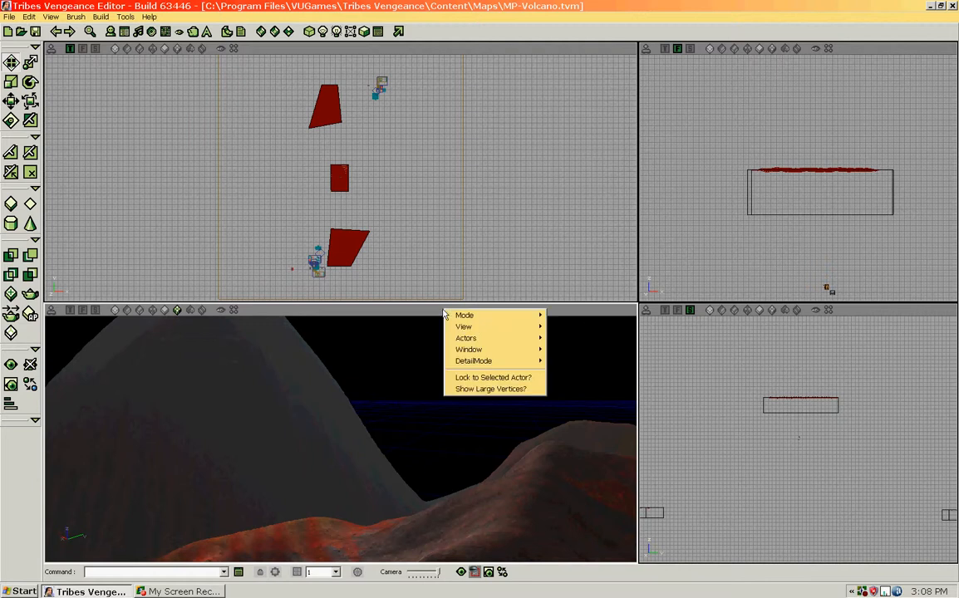
mouse_move(482, 327)
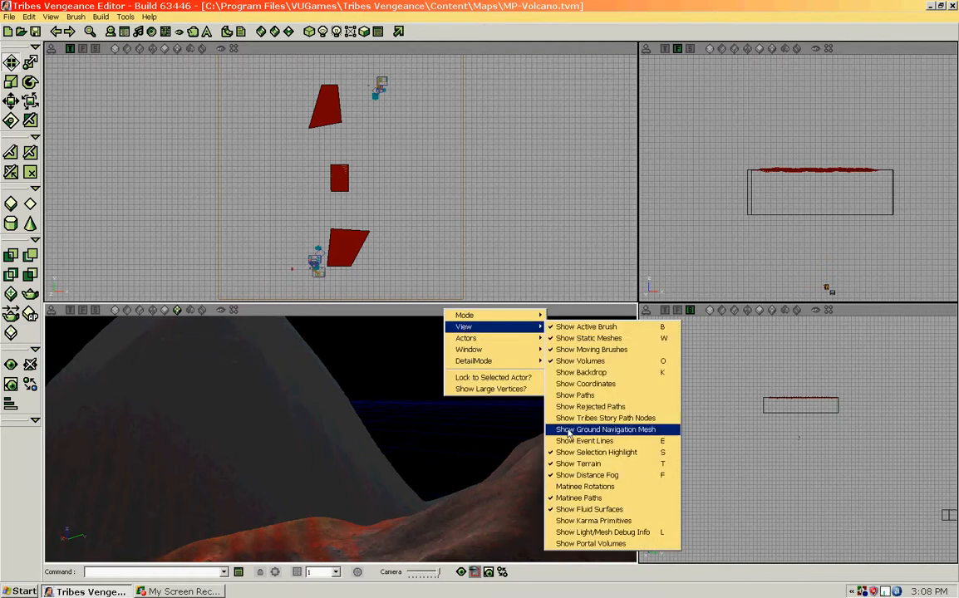
left_click(574, 480)
mouse_move(455, 468)
left_mouse_down()
mouse_move(428, 491)
mouse_move(378, 478)
mouse_move(365, 458)
mouse_move(366, 403)
mouse_move(407, 397)
mouse_move(397, 366)
mouse_move(374, 359)
mouse_move(377, 342)
mouse_move(638, 331)
mouse_move(456, 476)
left_mouse_up()
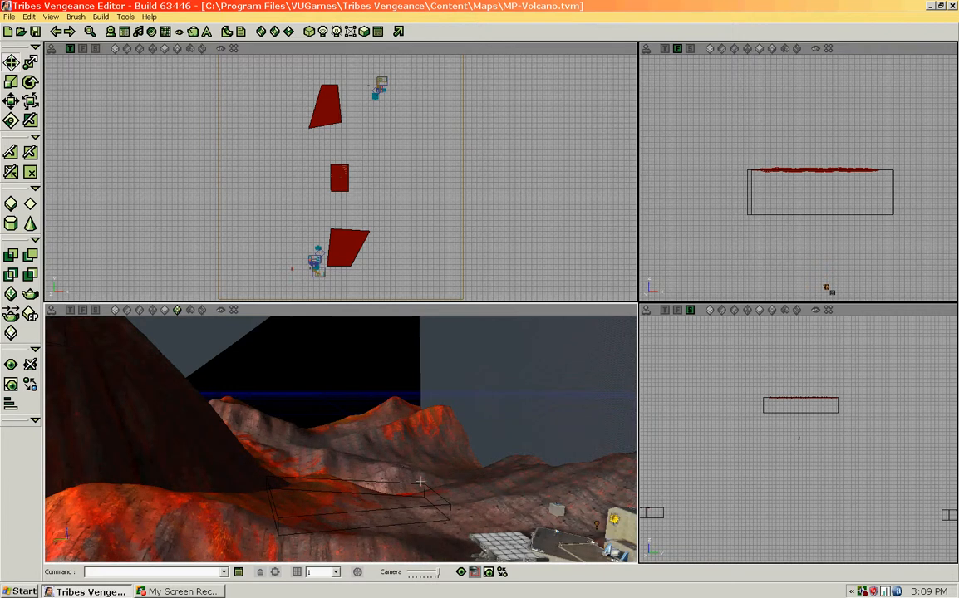
left_click_drag(416, 453, 405, 410)
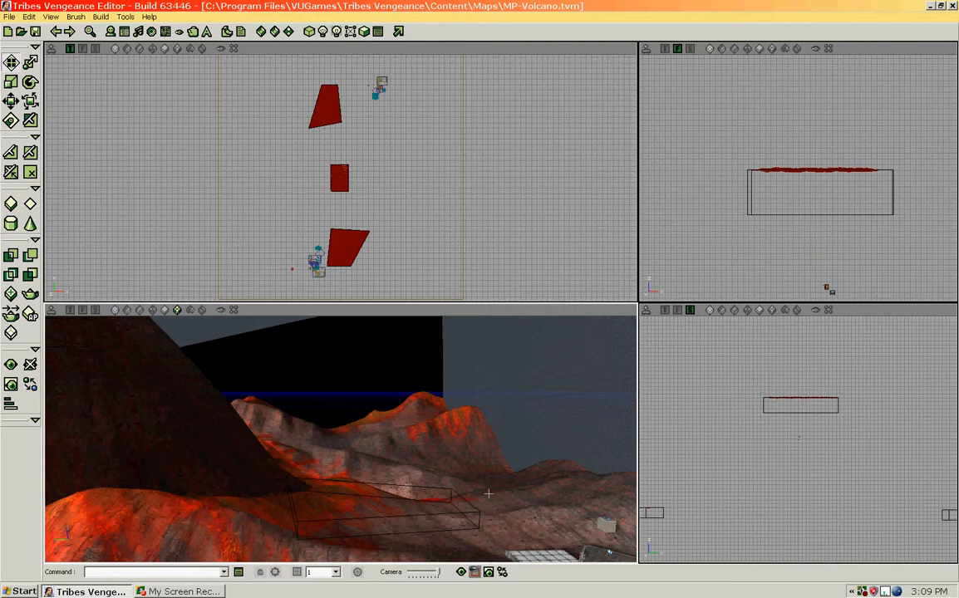
List all actors of the map, go to the SkyZoneInfo15 actor and back the 3D camera away from it
left_click(124, 32)
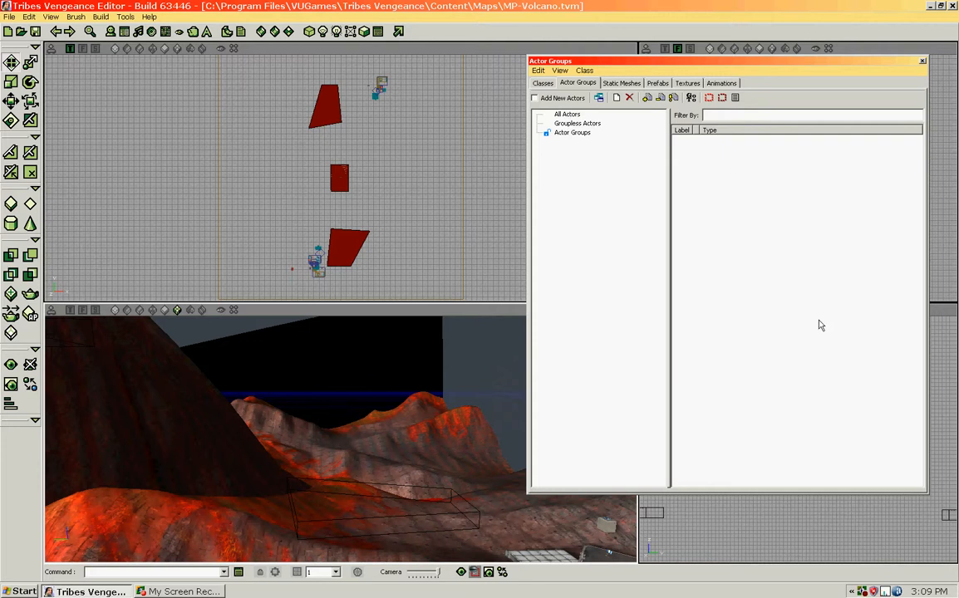
left_click(570, 116)
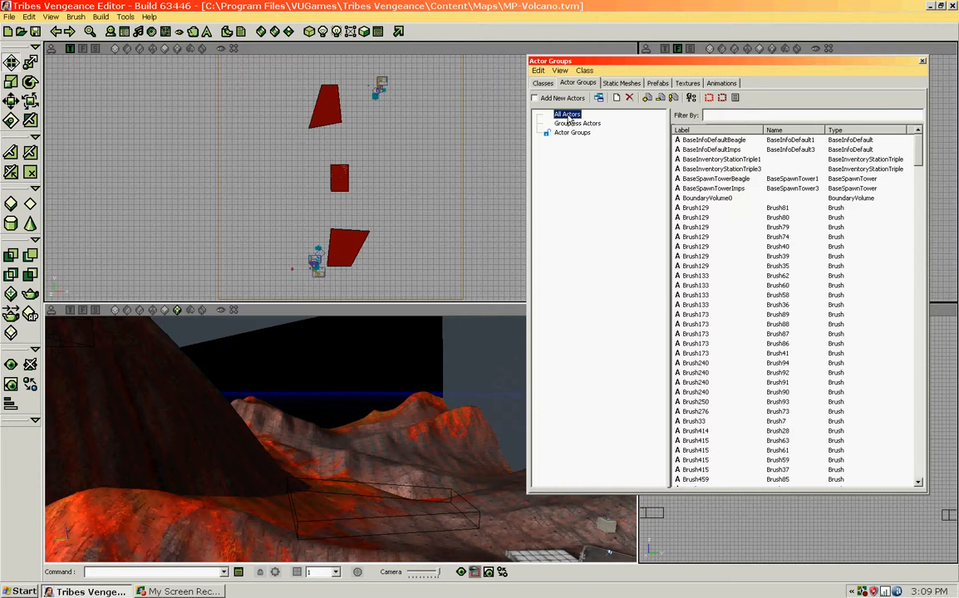
left_click_drag(918, 153, 916, 301)
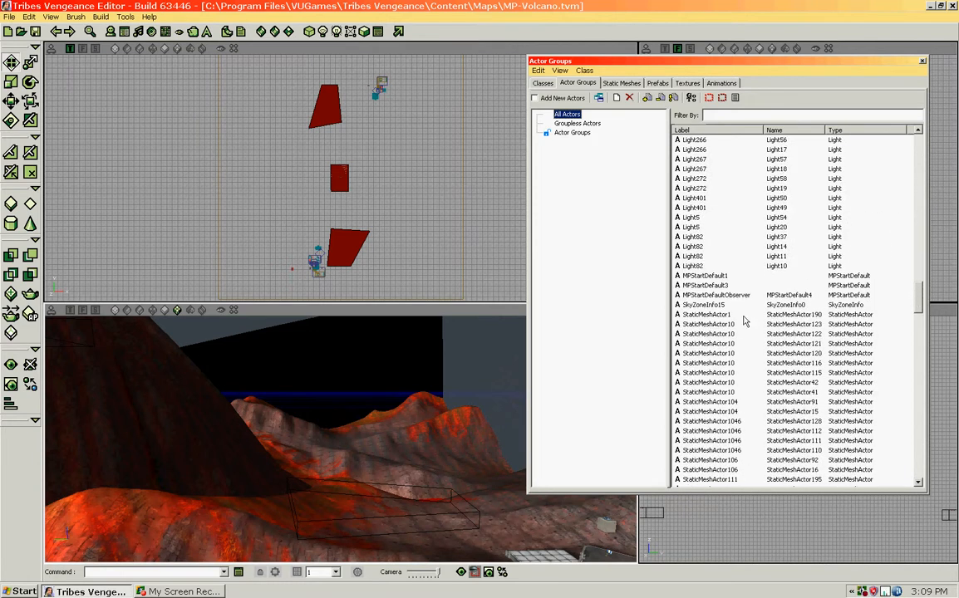
left_click(720, 306)
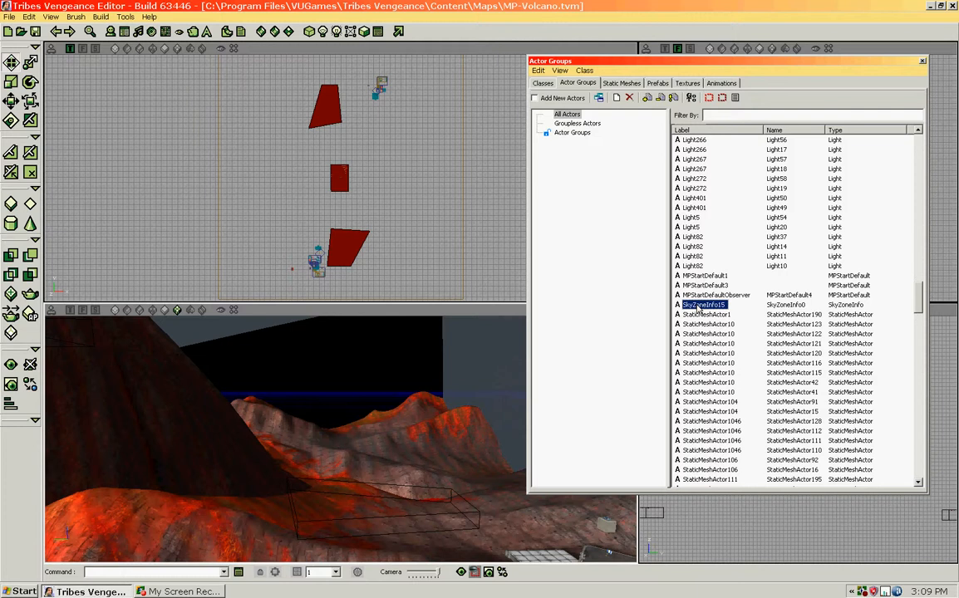
right_click(705, 307)
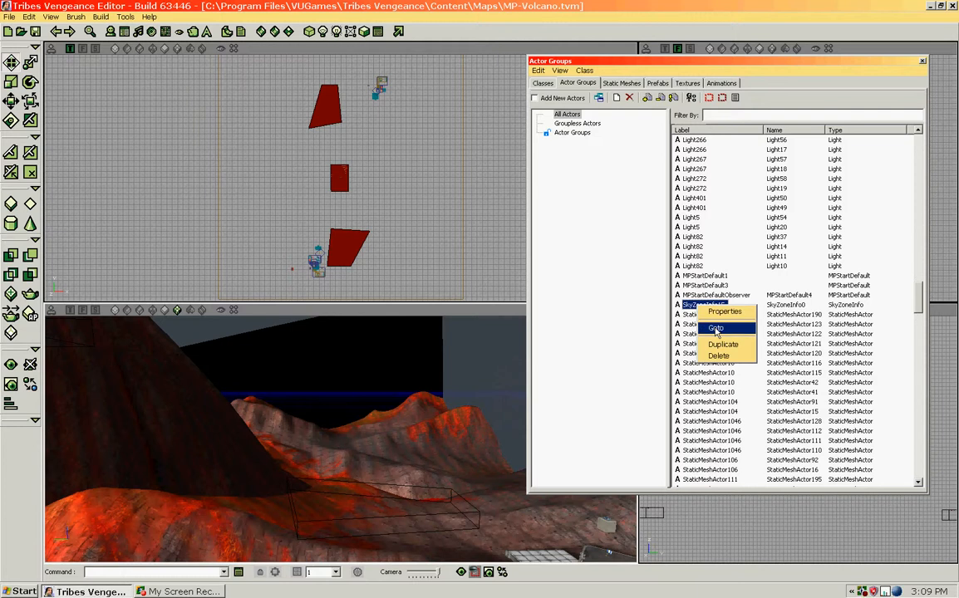
left_click(717, 329)
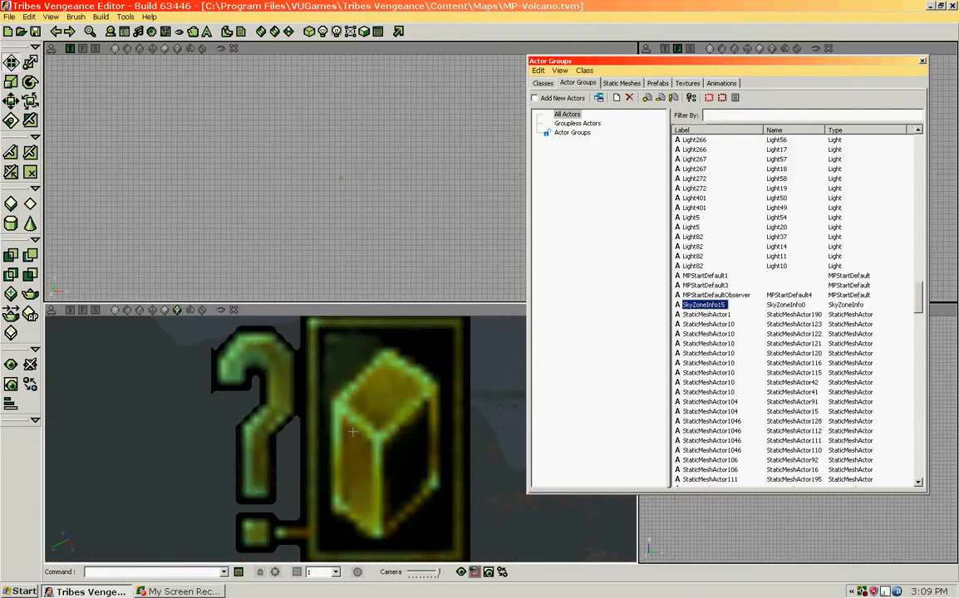
left_click_drag(395, 422, 395, 515)
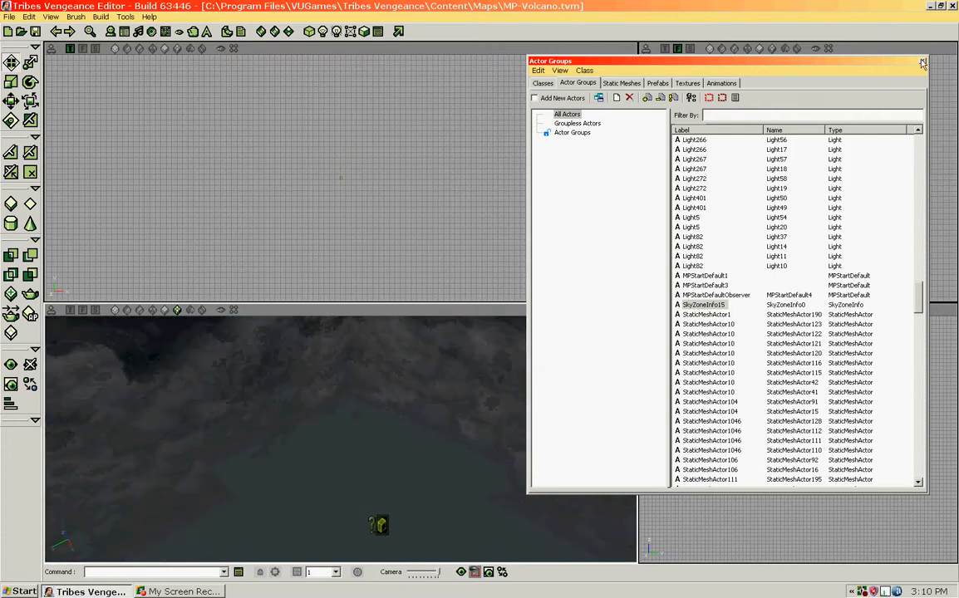
Examine in the top view where the sky zone lies relative to the main level and its terrain boundary
left_click_drag(882, 65, 945, 64)
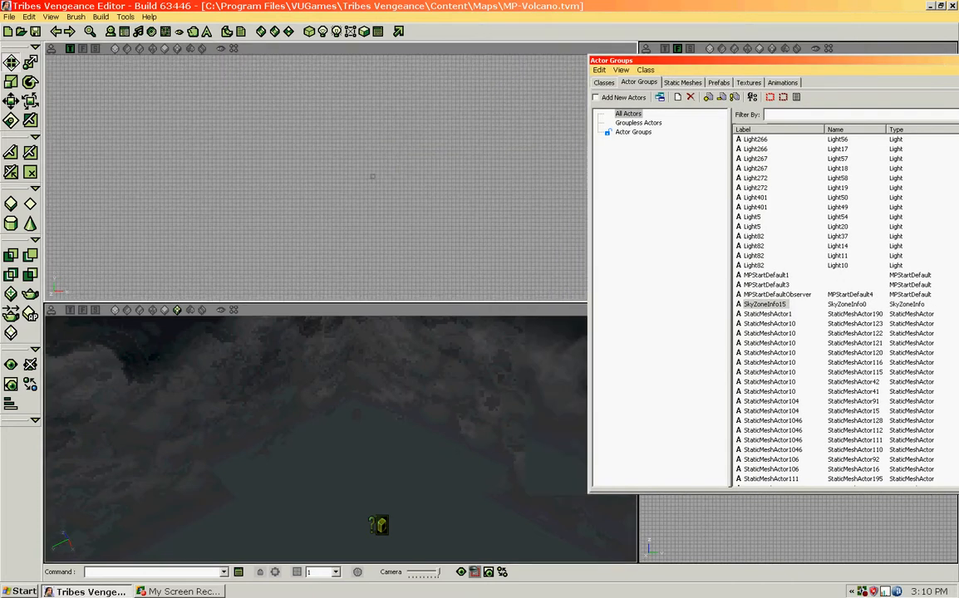
mouse_move(405, 175)
left_mouse_down()
mouse_move(345, 153)
mouse_move(348, 131)
left_mouse_up()
scroll(348, 131, "up", 4)
left_click_drag(358, 75, 333, 229)
scroll(334, 229, "up", 4)
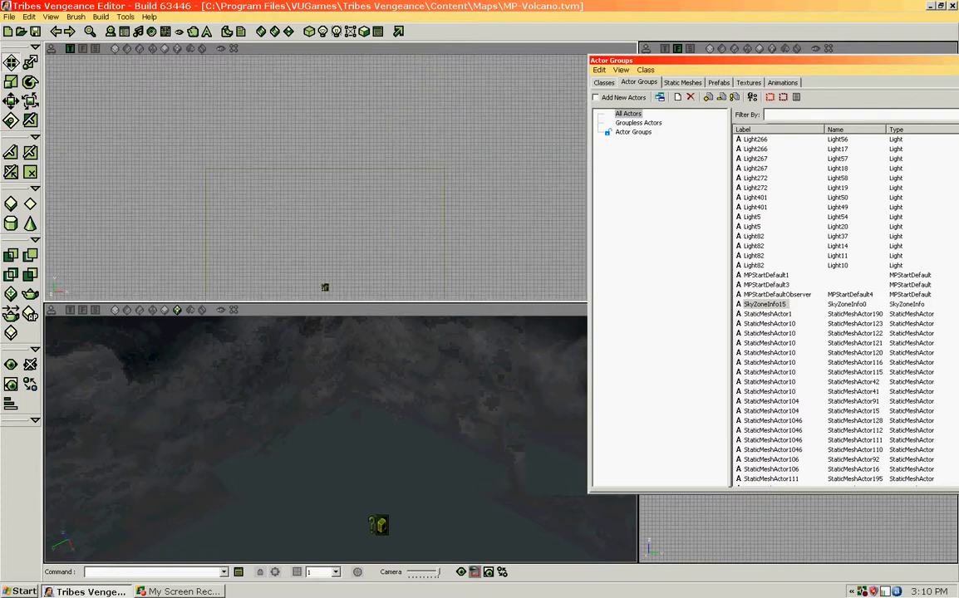
mouse_move(325, 287)
left_mouse_down()
mouse_move(339, 217)
mouse_move(249, 282)
mouse_move(255, 252)
left_mouse_up()
scroll(339, 178, "down", 4)
scroll(339, 178, "down", 4)
scroll(339, 177, "up", 2)
mouse_move(212, 289)
left_mouse_down()
mouse_move(294, 182)
mouse_move(327, 191)
mouse_move(324, 247)
mouse_move(336, 236)
left_mouse_up()
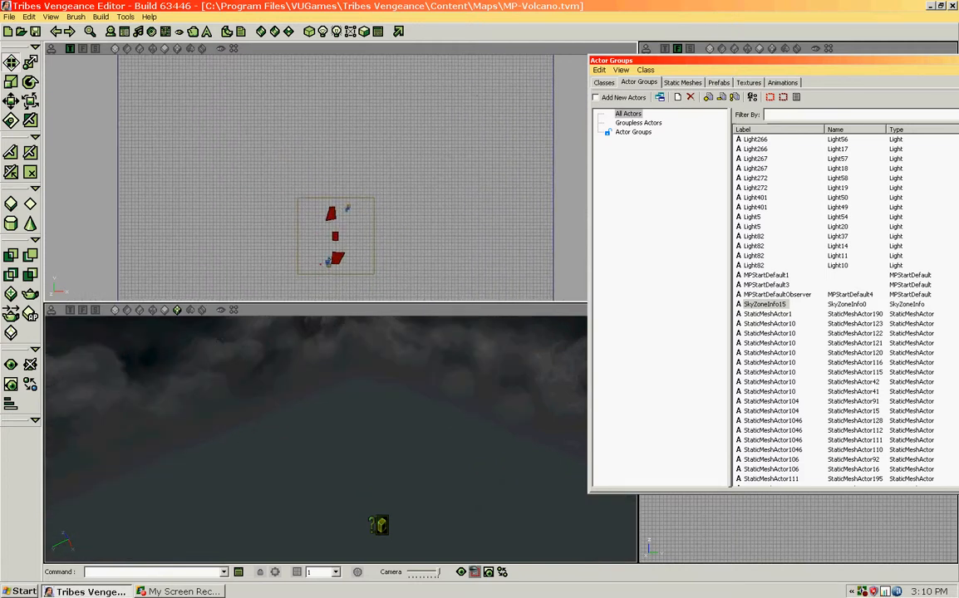
left_click_drag(336, 177, 310, 165)
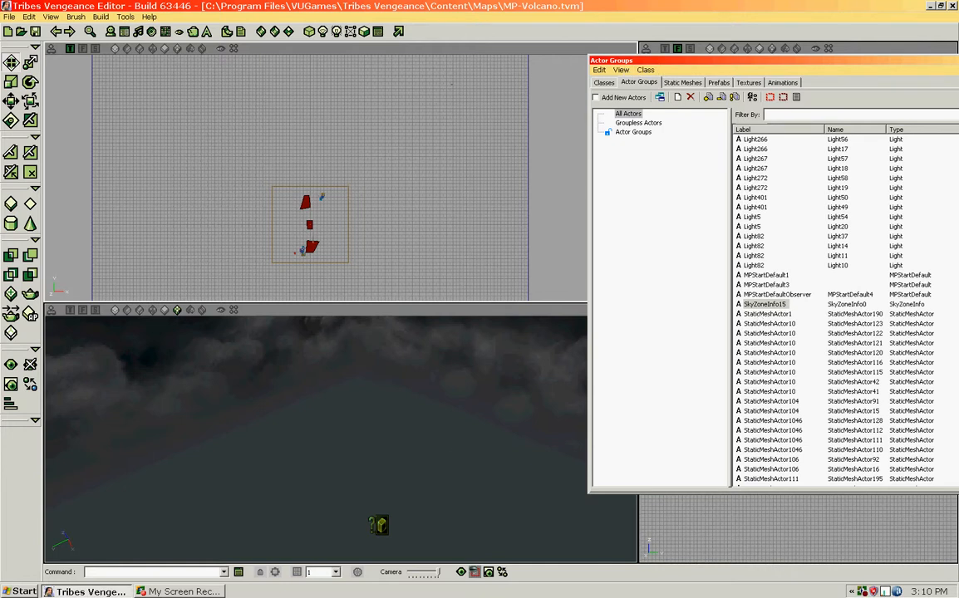
Examine the separate skybox in the top view and the clouds surrounding its sky zone actor in 3D
right_click_drag(463, 503, 450, 388)
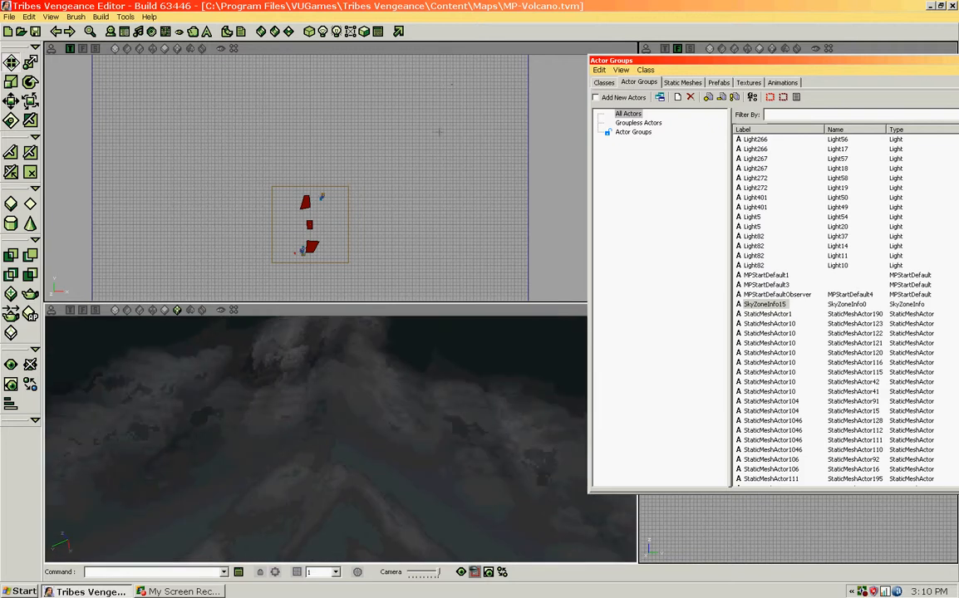
right_click_drag(422, 173, 422, 134)
scroll(421, 173, "down", 2)
scroll(422, 173, "up", 8)
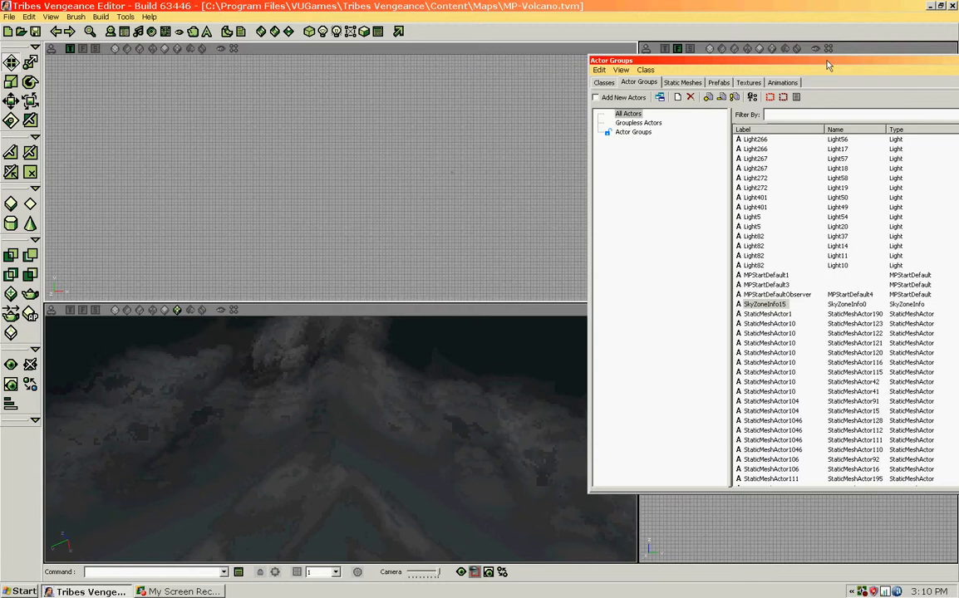
left_click_drag(827, 64, 773, 60)
left_click_drag(371, 460, 371, 484)
right_click_drag(370, 465, 407, 386)
right_click_drag(371, 432, 373, 404)
right_click_drag(373, 458, 370, 464)
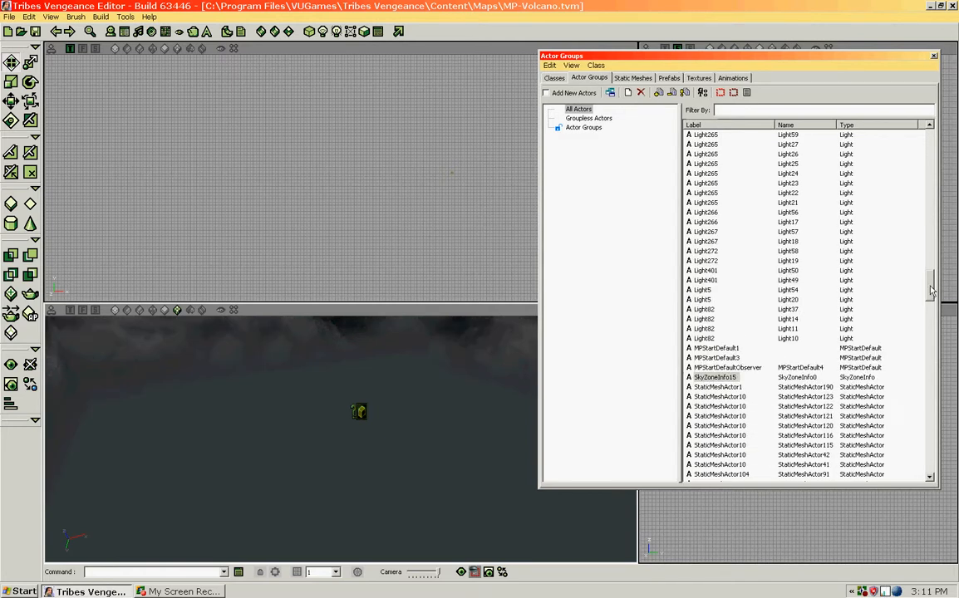
Find the ZoneInfo1 actor at the end of the actor list and open its properties
left_click_drag(932, 297, 934, 464)
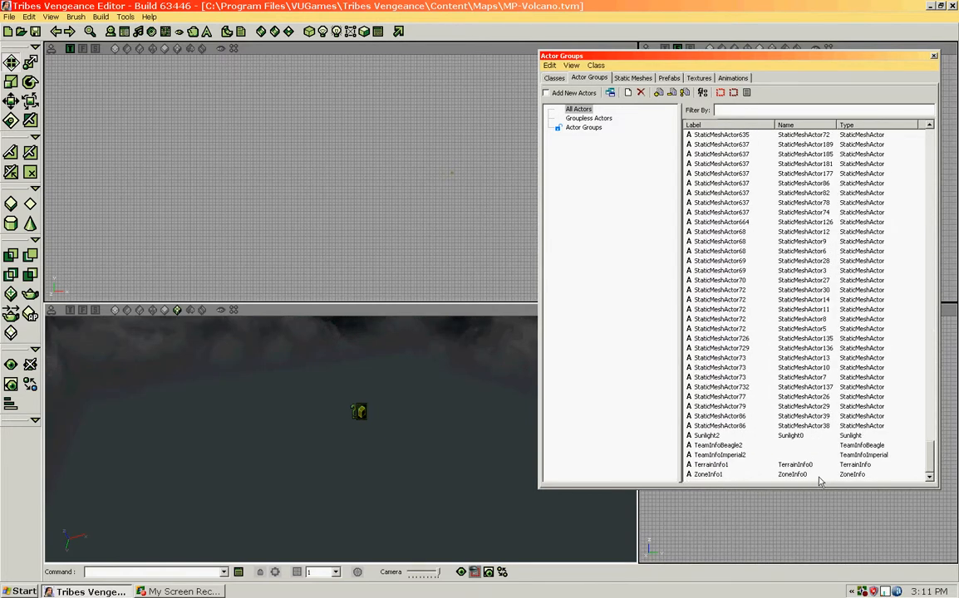
left_click(717, 475)
right_click(707, 476)
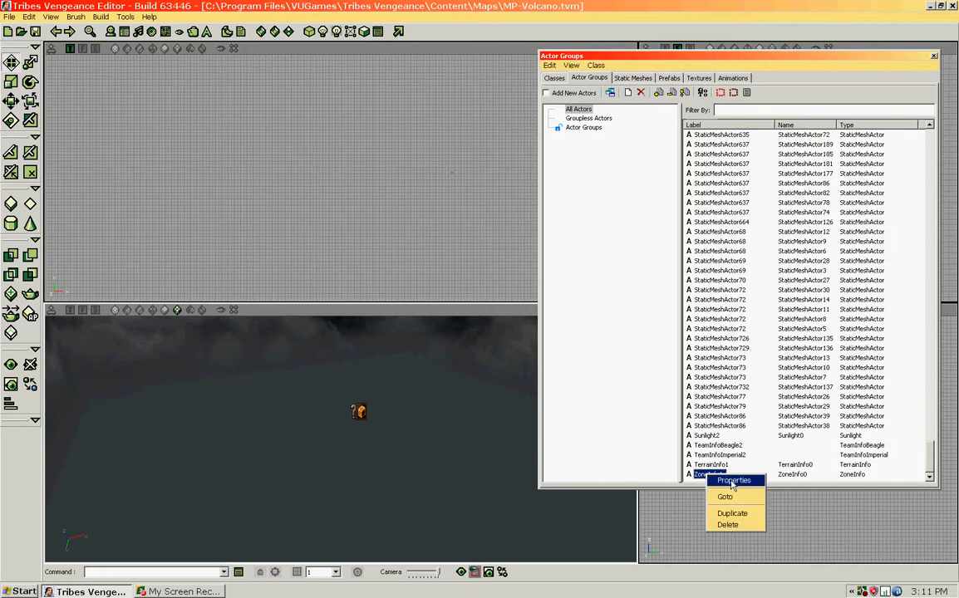
left_click(702, 484)
left_click_drag(238, 89, 284, 109)
Set bClipToDistanceFog, bDistanceFog and bClearToFogColor of ZoneInfo1 to False
left_click(359, 128)
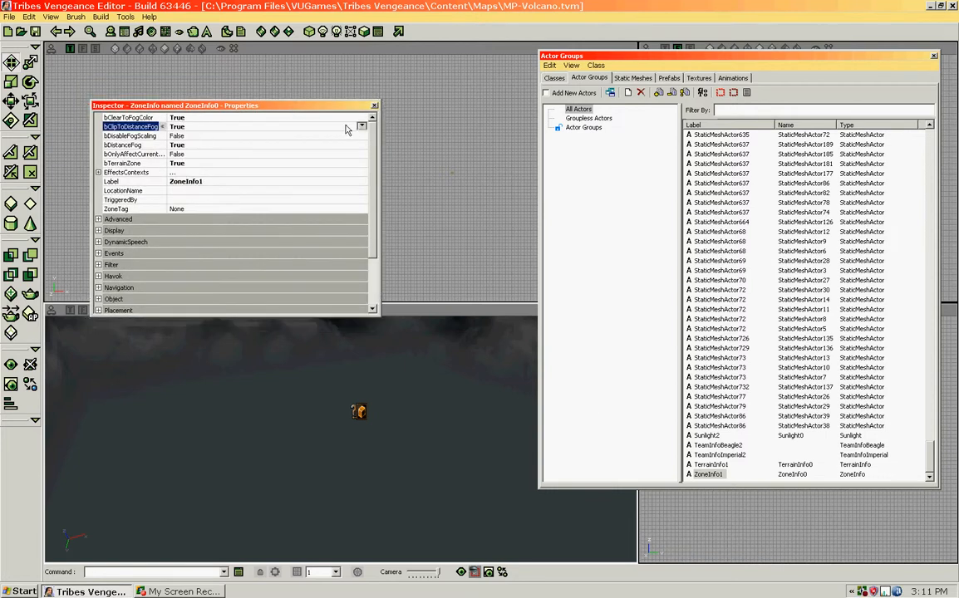
left_click(362, 127)
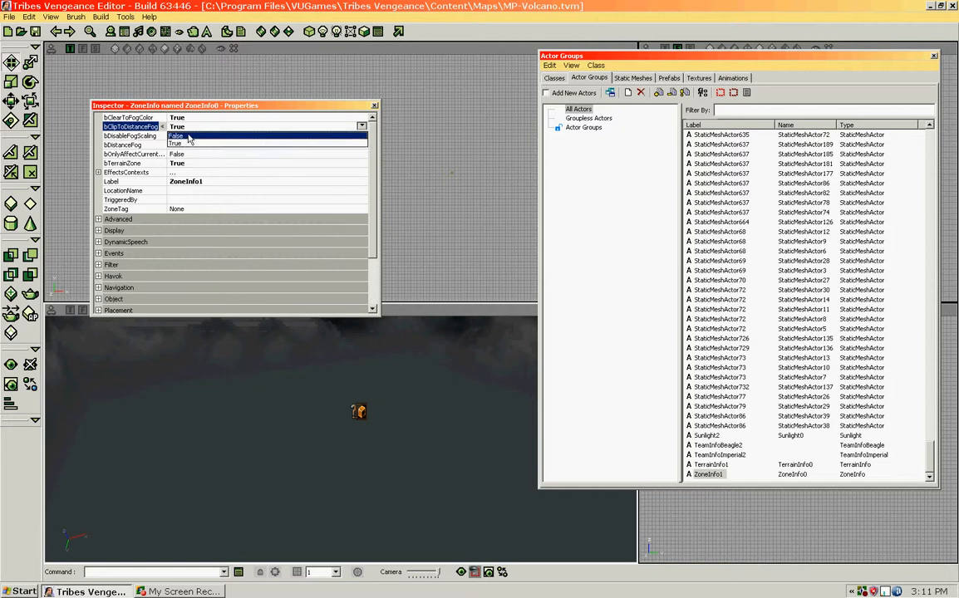
left_click(267, 138)
left_click(360, 146)
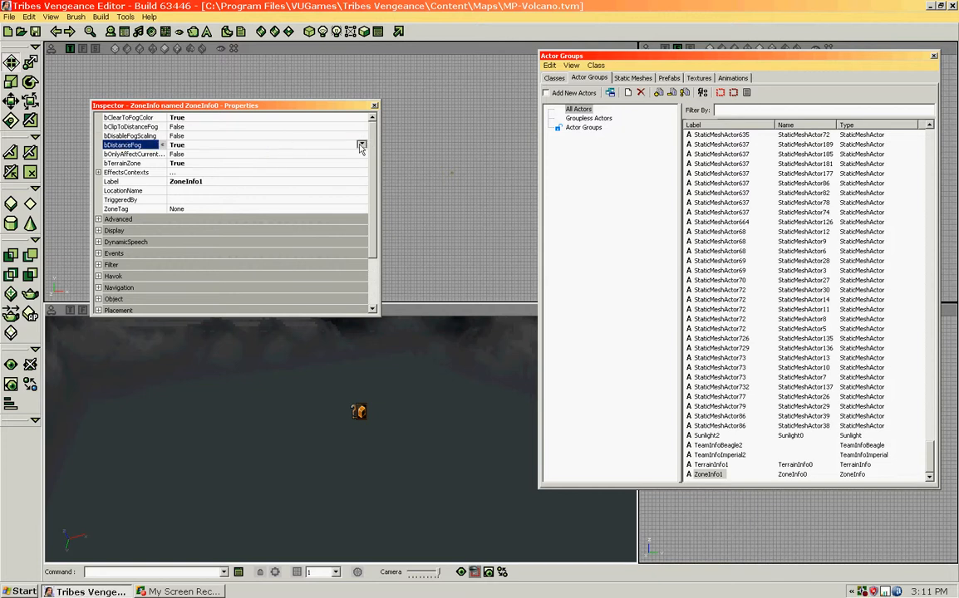
left_click(362, 145)
left_click(250, 150)
left_click(360, 118)
left_click(363, 118)
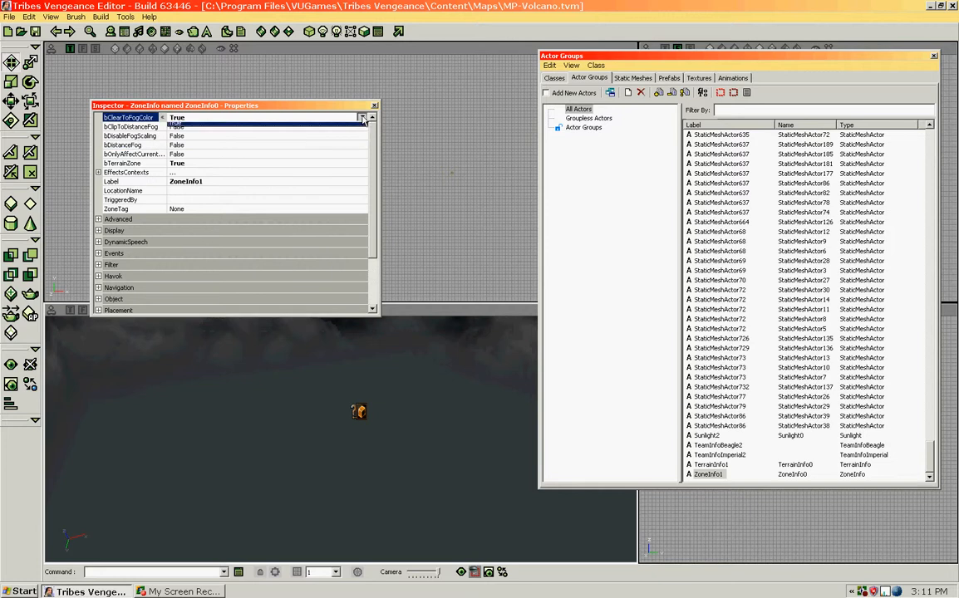
left_click(230, 130)
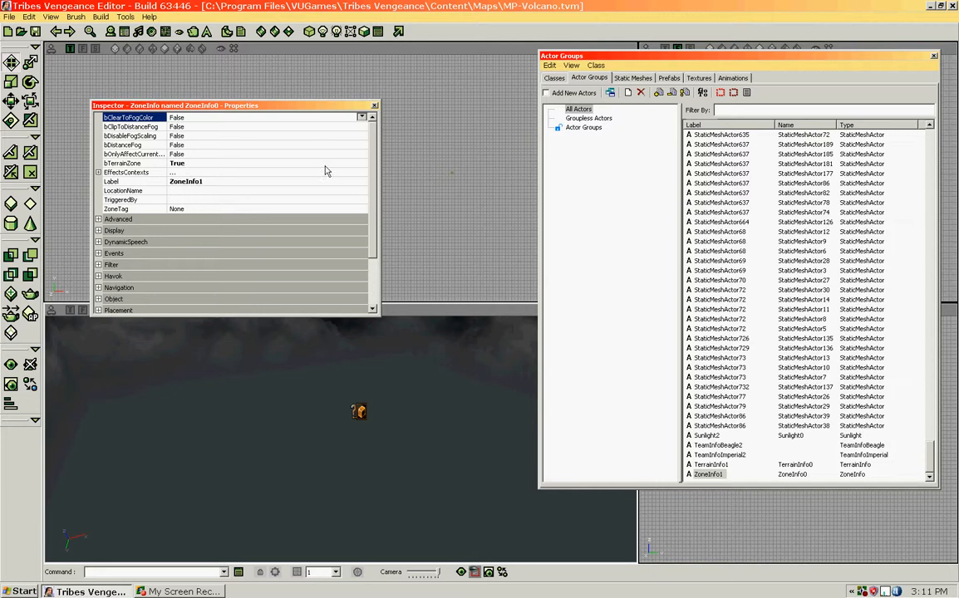
Set bClearToFogColor, bClipToDistanceFog and bDistanceFog of ZoneInfo1 to True
left_click(361, 119)
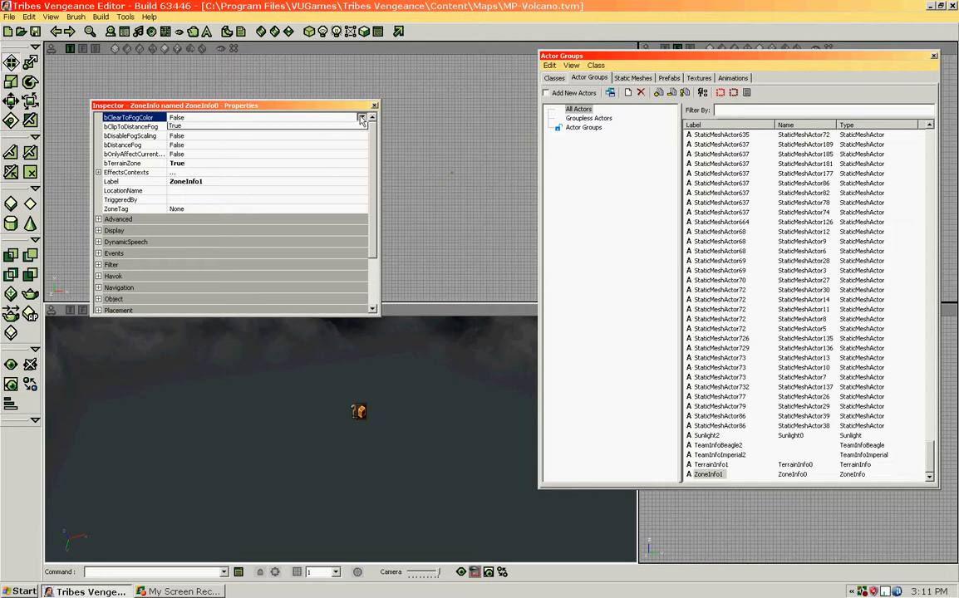
left_click(167, 127)
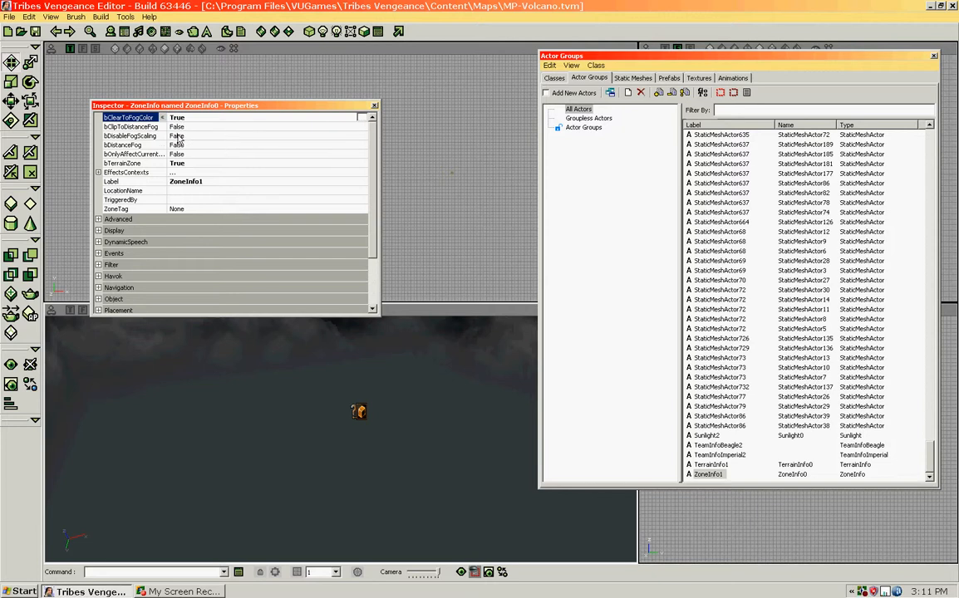
left_click(362, 127)
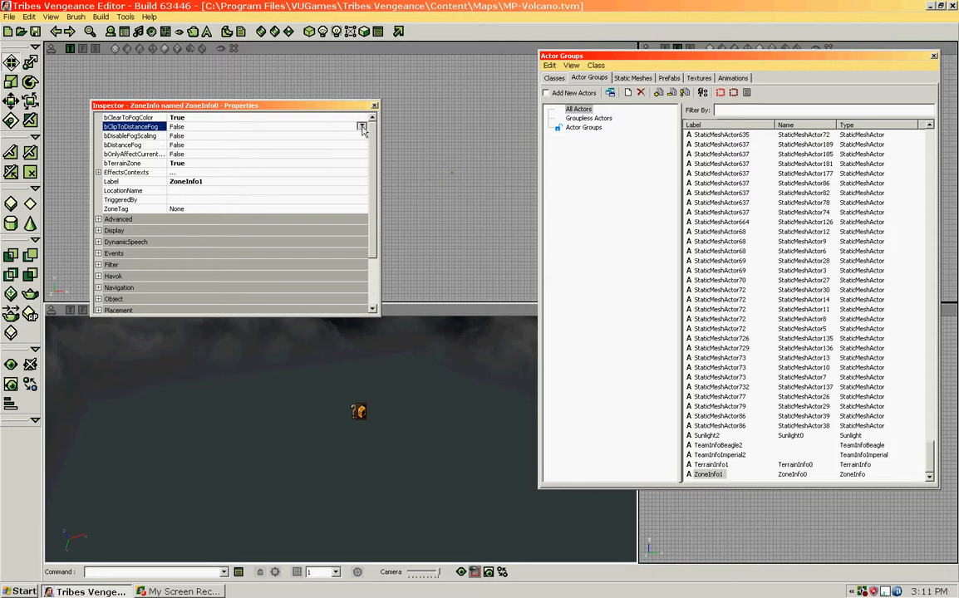
left_click(362, 127)
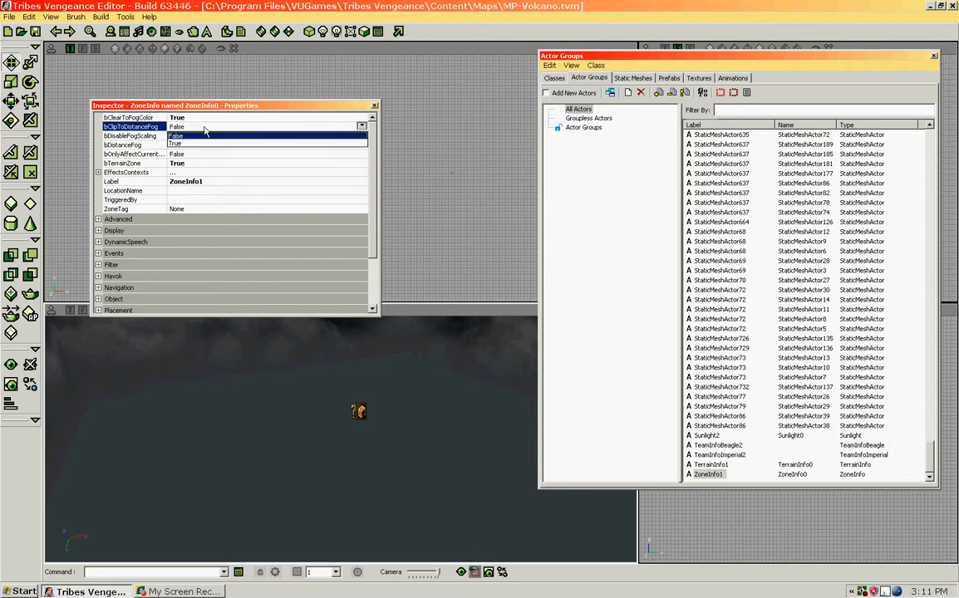
left_click(186, 143)
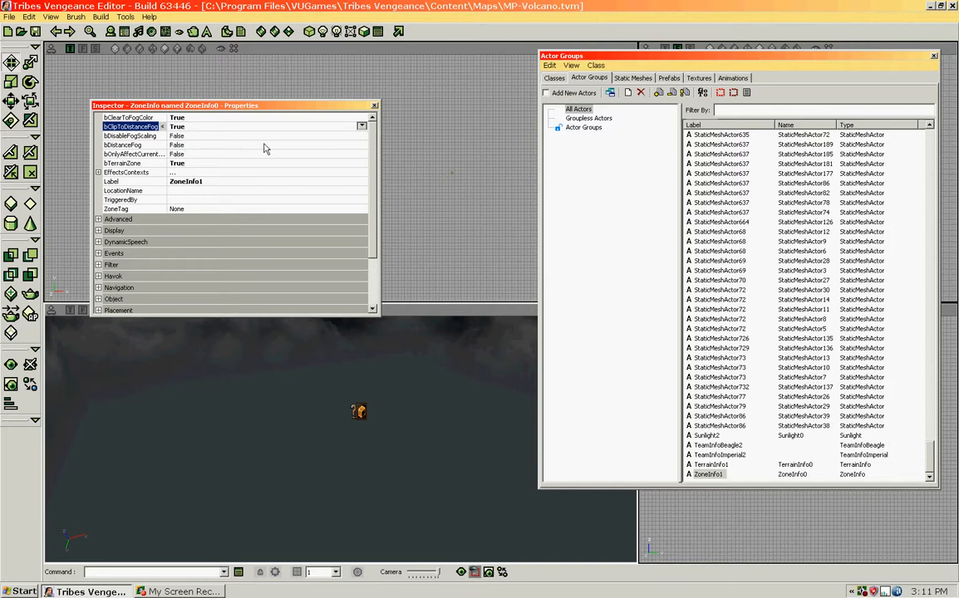
left_click(353, 146)
left_click(362, 146)
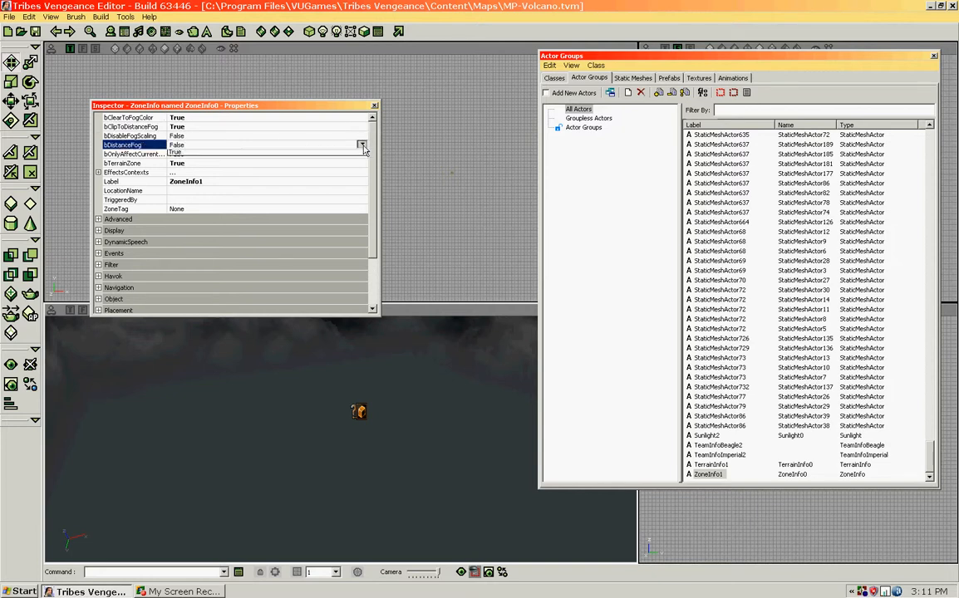
left_click(184, 154)
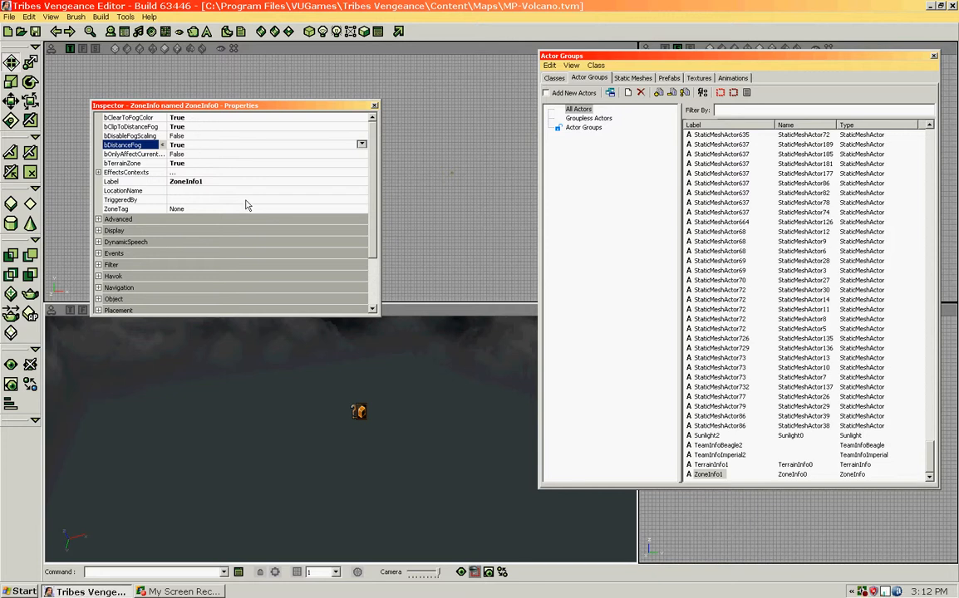
Expand the ZoneLight properties of ZoneInfo1 and examine its distance fog colour, start and end settings
left_click_drag(372, 193, 371, 246)
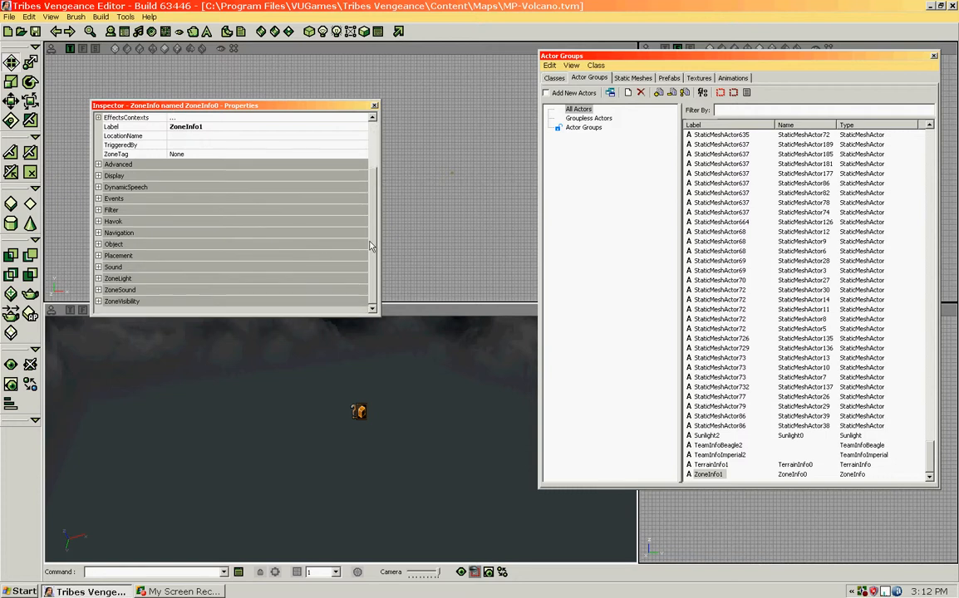
left_click(99, 279)
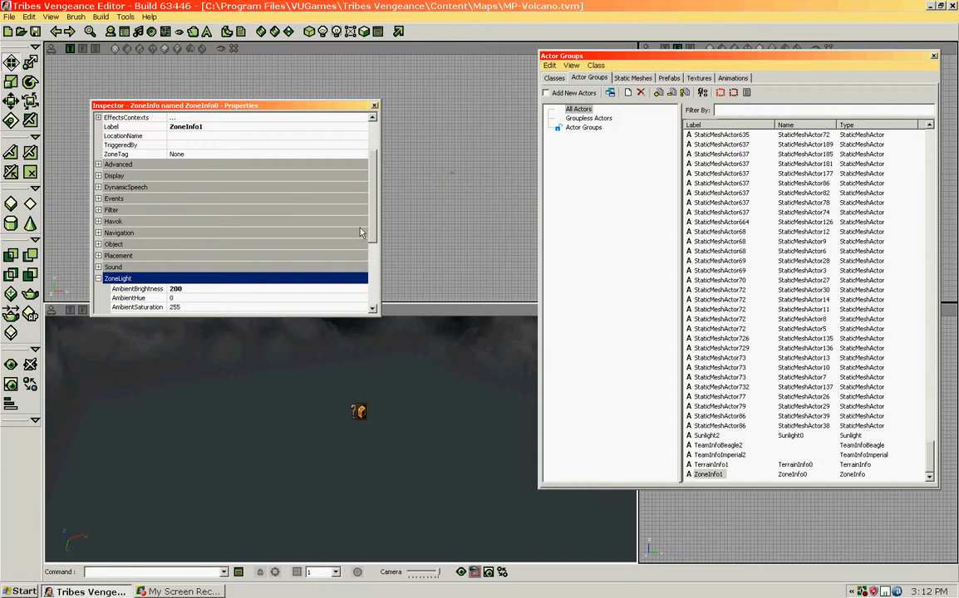
left_click_drag(374, 212, 375, 267)
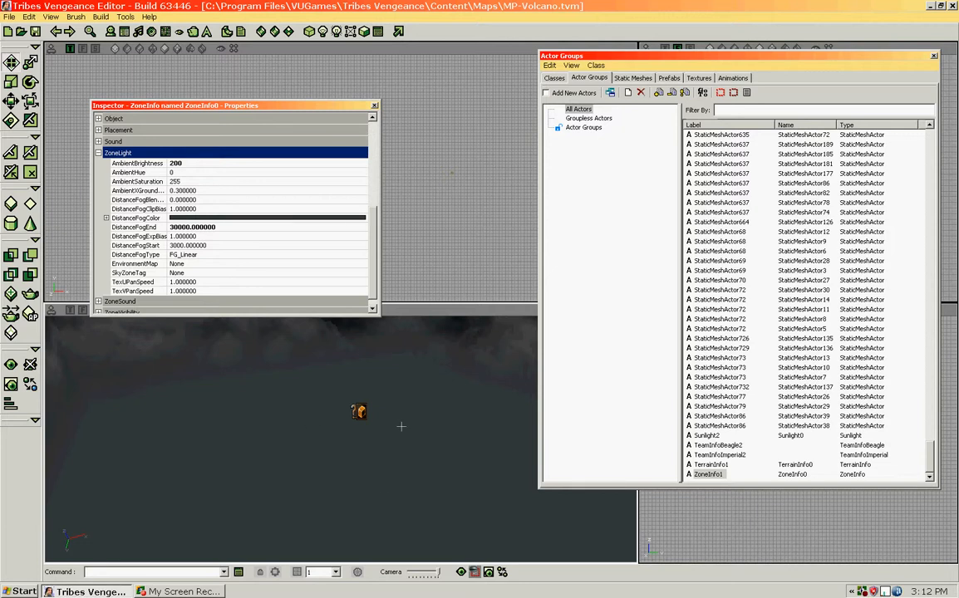
Pick the DistanceFogColor from the plain dark area of the skybox beneath the clouds in the 3D view
left_click(363, 221)
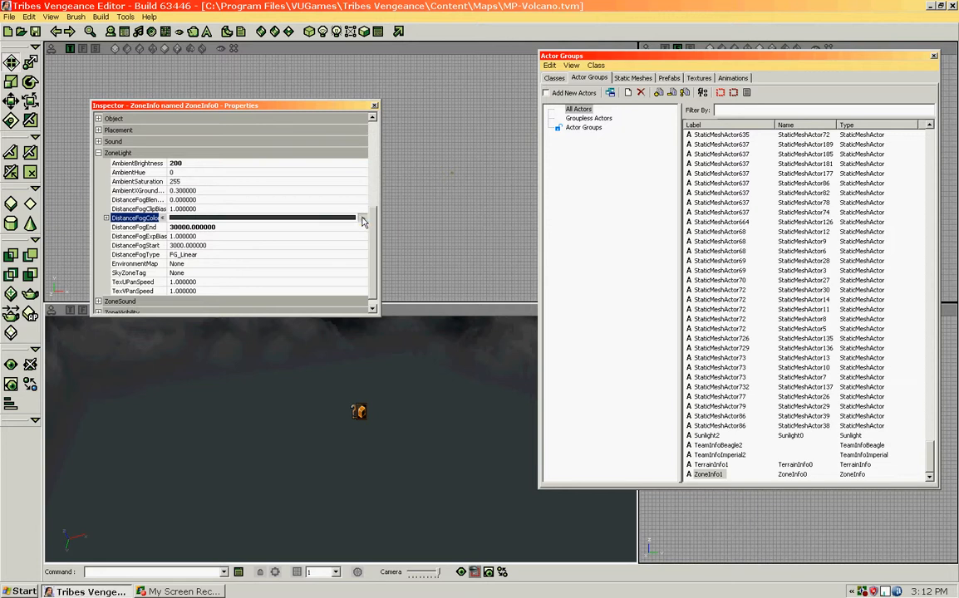
left_click(362, 221)
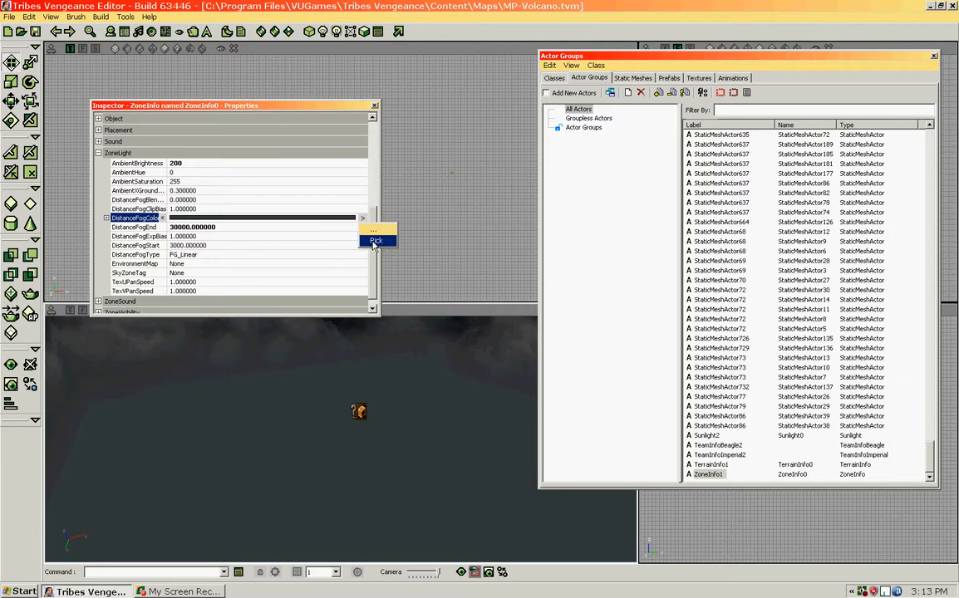
left_click(375, 241)
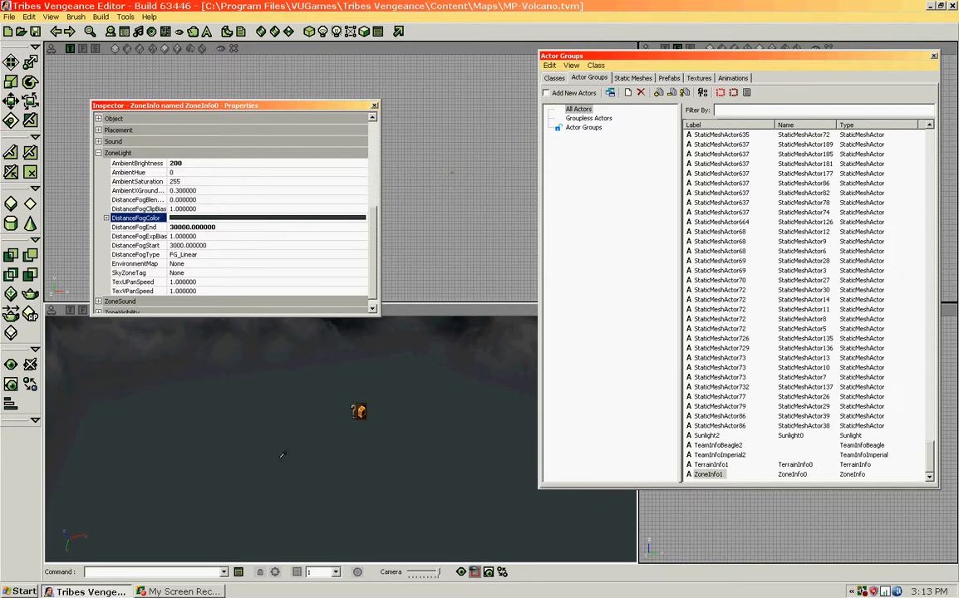
mouse_move(315, 472)
left_mouse_down()
mouse_move(314, 440)
mouse_move(308, 457)
mouse_move(319, 486)
mouse_move(323, 461)
mouse_move(326, 473)
left_mouse_up()
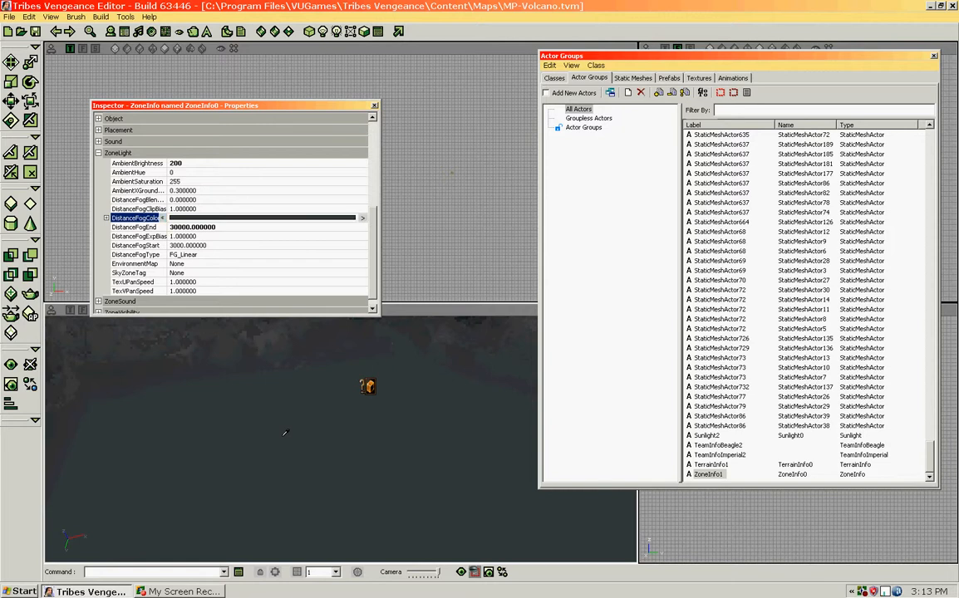
left_click(282, 436)
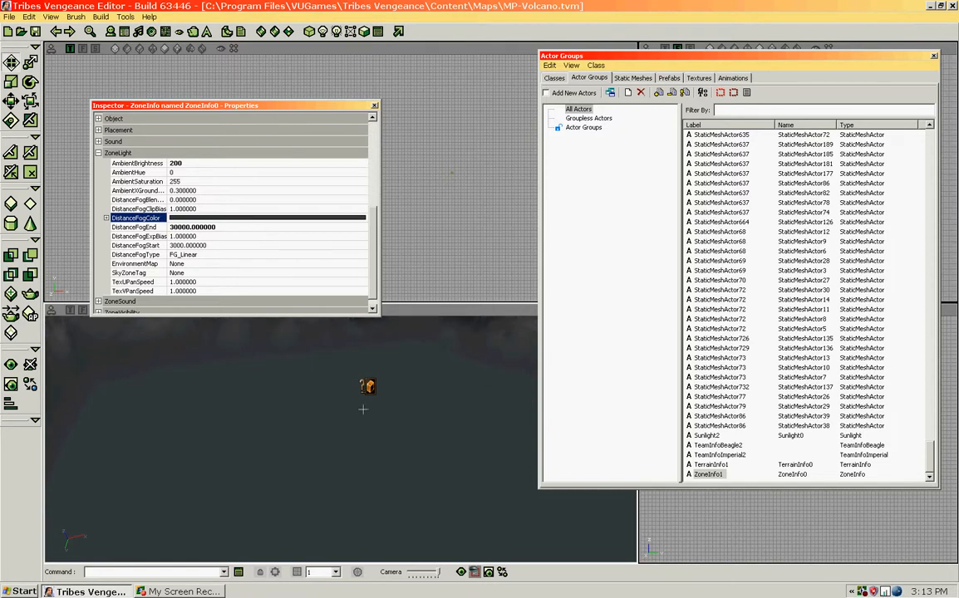
Sample two light grey cloud patches high in the skybox as the DistanceFogColor
left_click(361, 217)
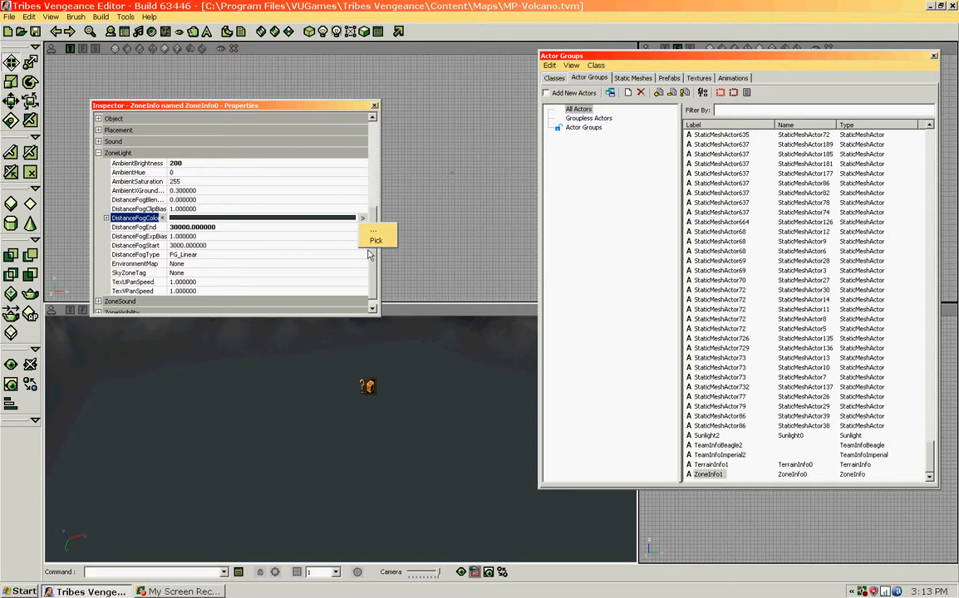
left_click(377, 240)
mouse_move(397, 441)
right_mouse_down()
mouse_move(399, 432)
mouse_move(407, 444)
right_mouse_up()
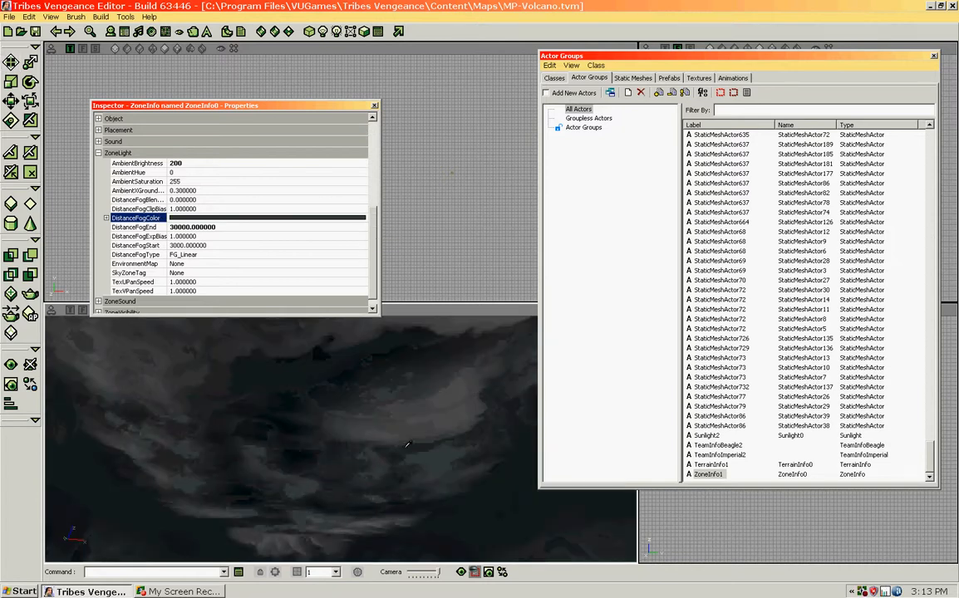
left_click(459, 404)
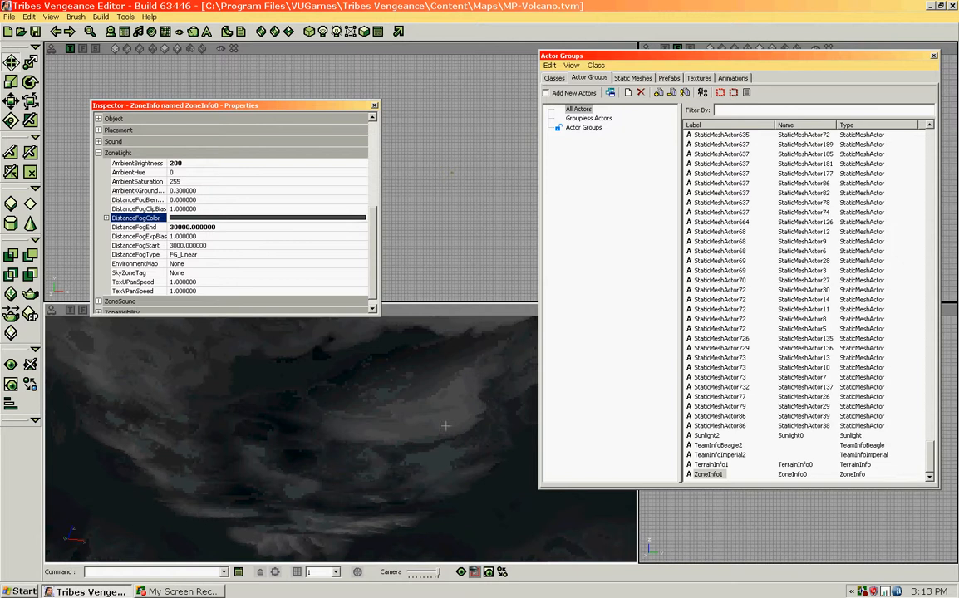
left_click(351, 222)
left_click(377, 240)
left_click(375, 497)
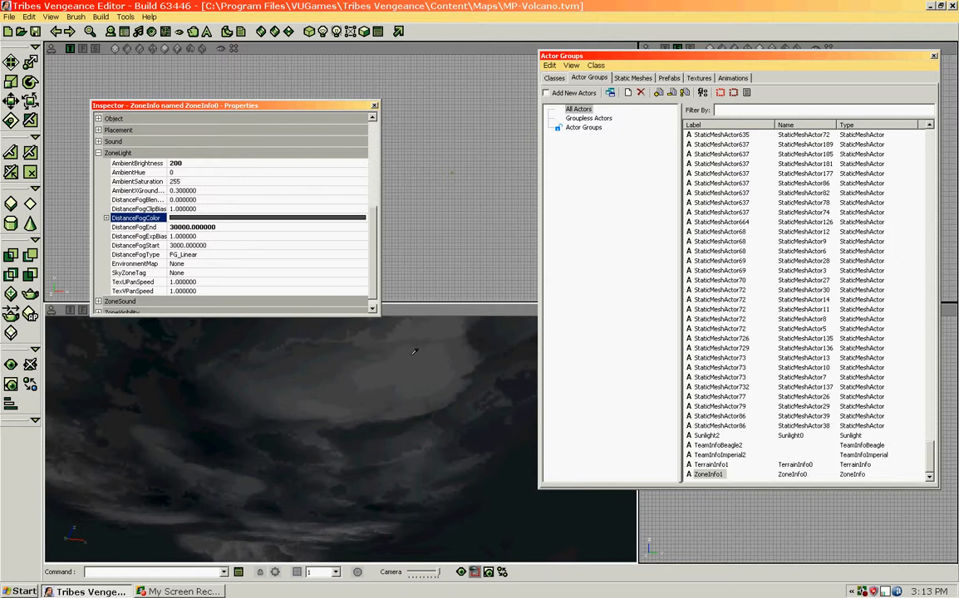
left_click(415, 356)
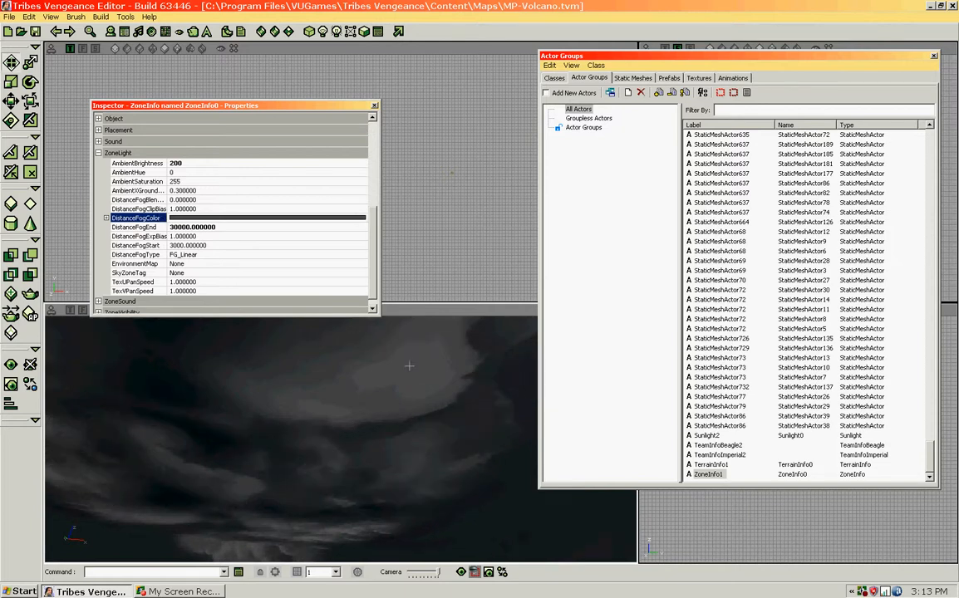
Pick the DistanceFogColor from the dark teal-grey haze below the clouds, then close the ZoneInfo1 properties
right_click_drag(414, 355, 337, 404)
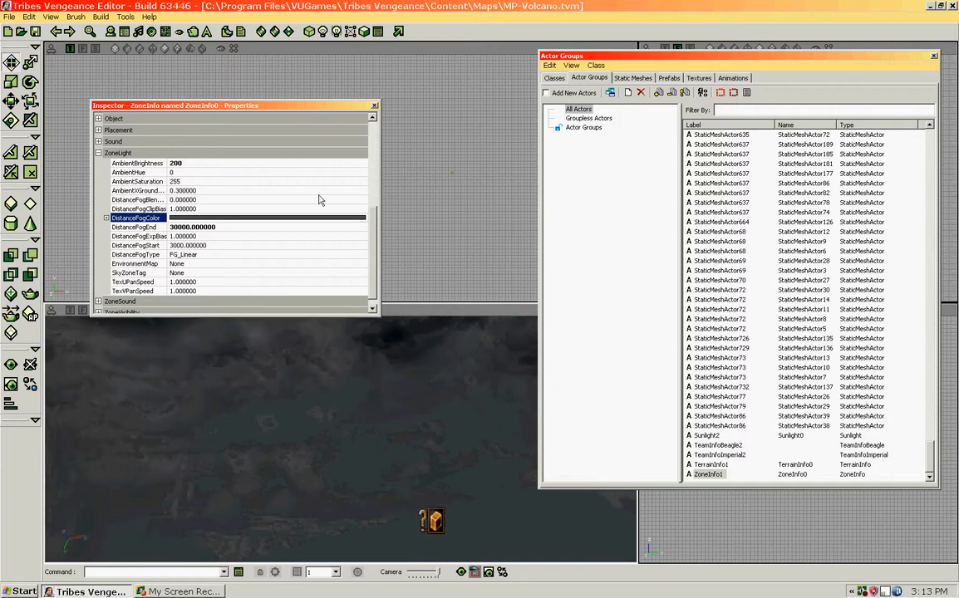
left_click(362, 218)
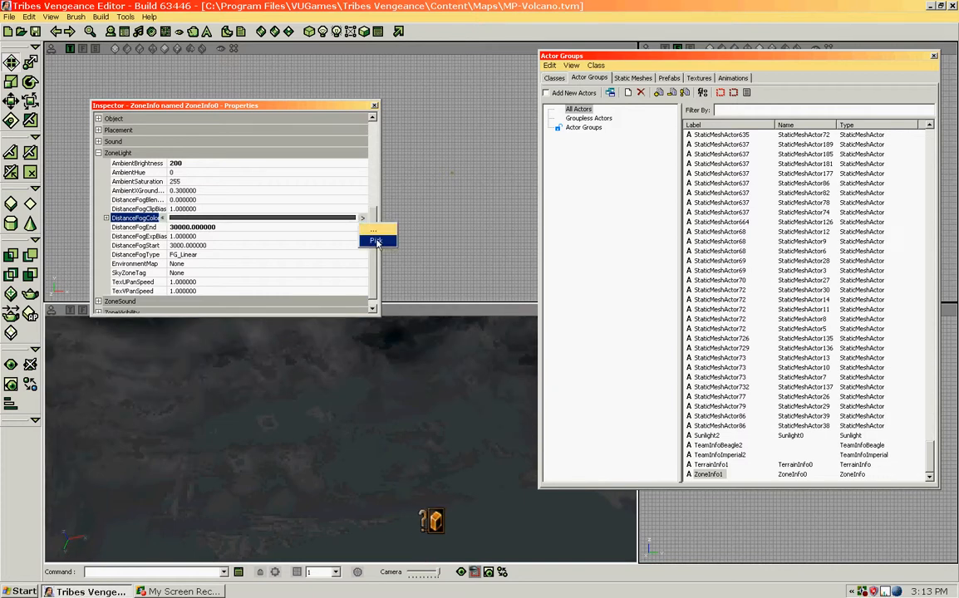
left_click(375, 241)
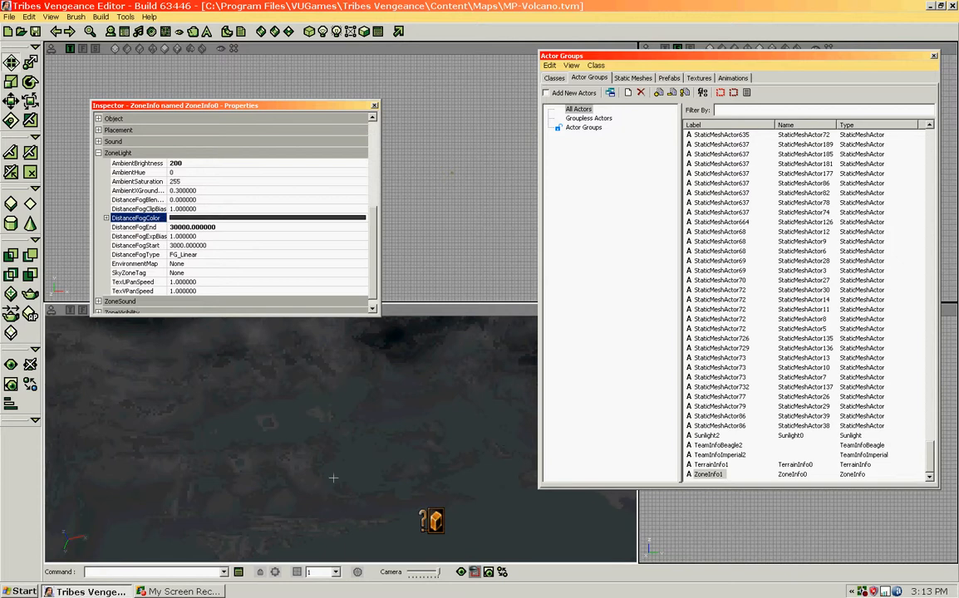
mouse_move(334, 478)
right_mouse_down()
mouse_move(341, 494)
mouse_move(334, 478)
right_mouse_up()
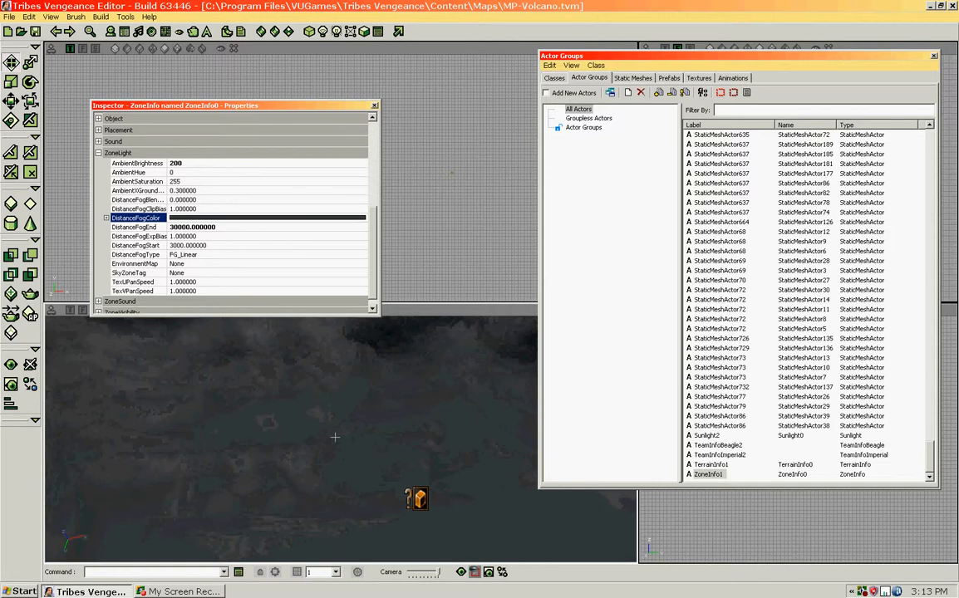
left_click(374, 106)
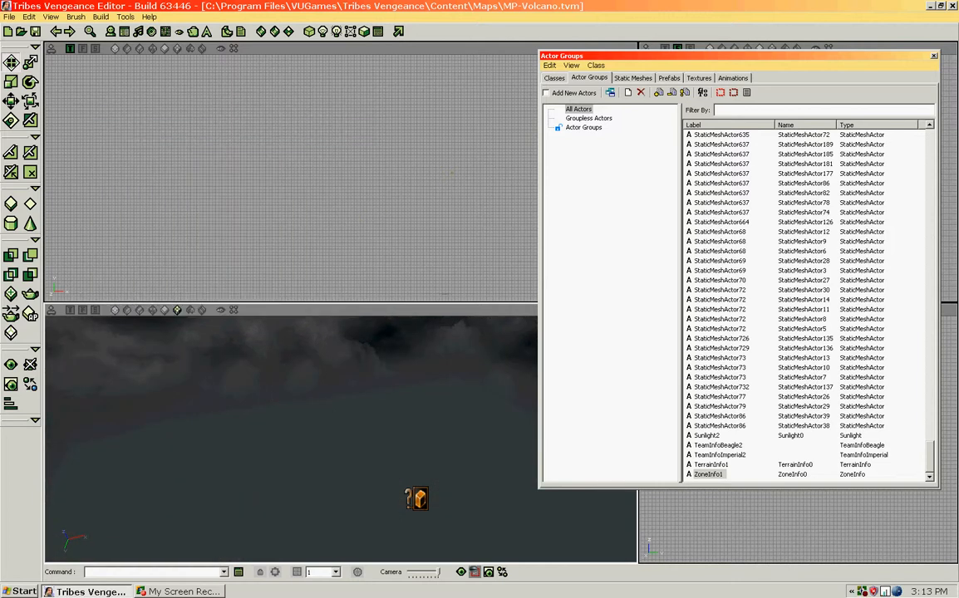
right_click_drag(374, 444, 370, 432)
left_click_drag(369, 476, 369, 457)
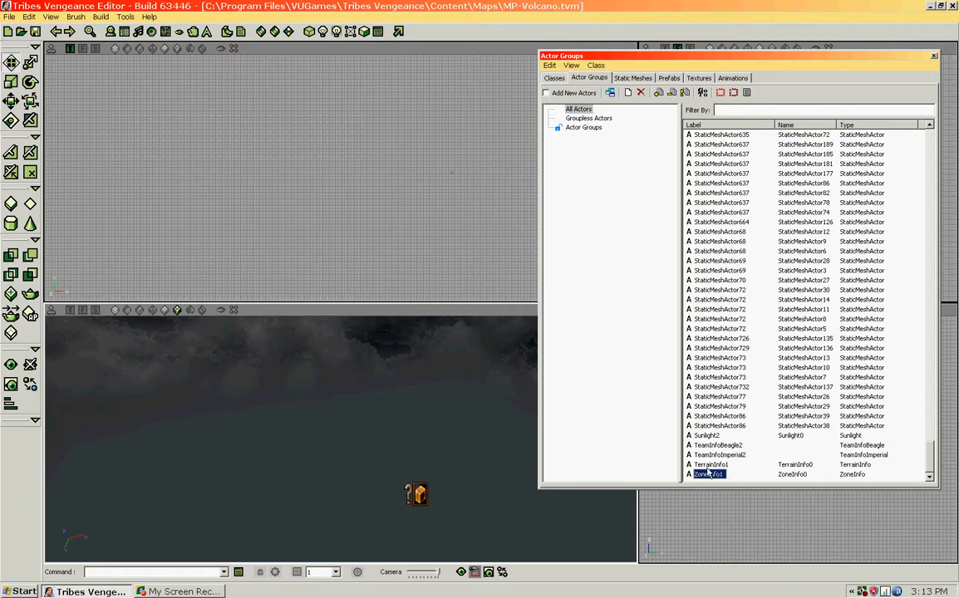
Bring the views to the TerrainInfo1 actor from the list of all actors, then close the actor browser
left_click(707, 465)
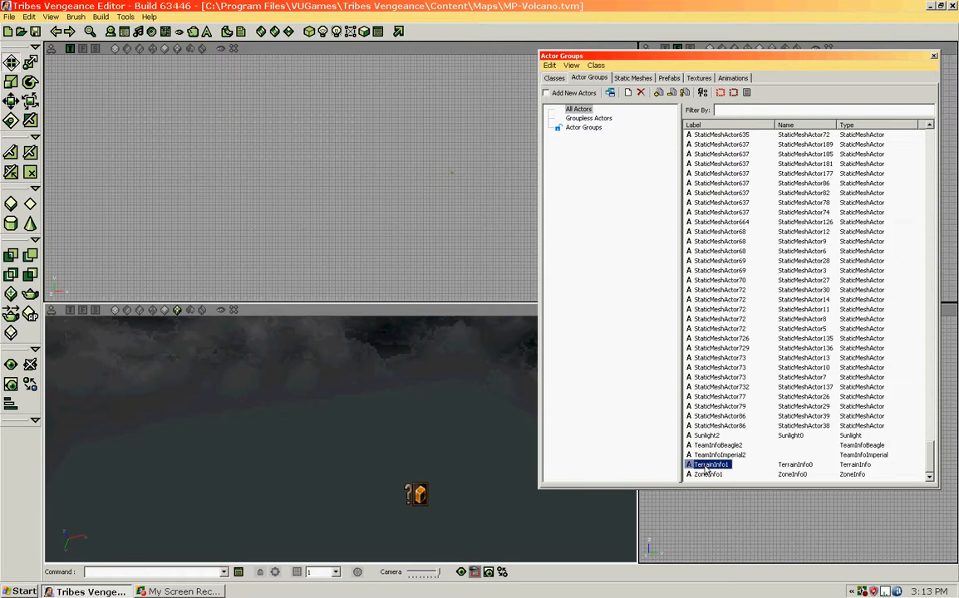
right_click(705, 466)
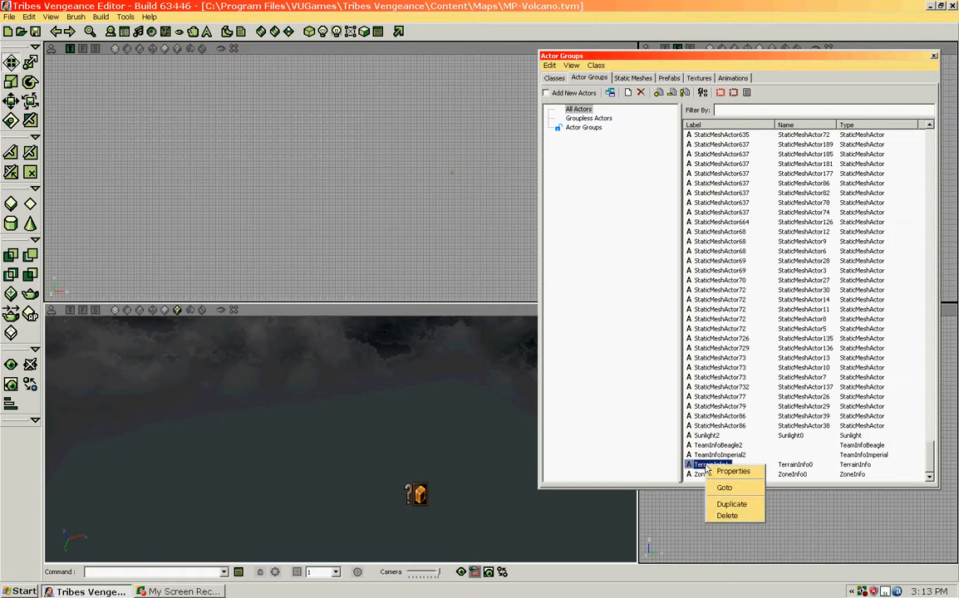
left_click(732, 488)
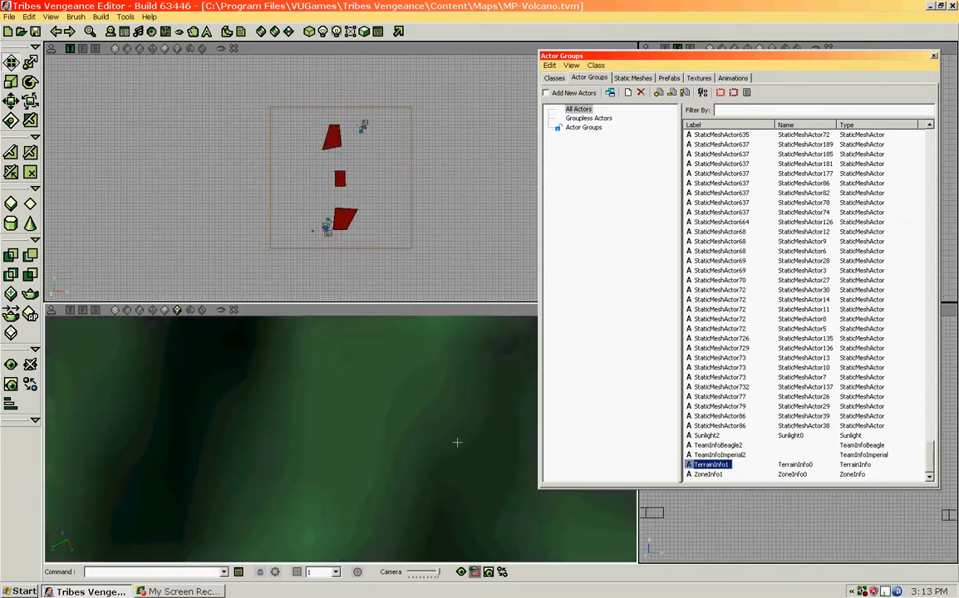
left_click_drag(332, 441, 384, 297)
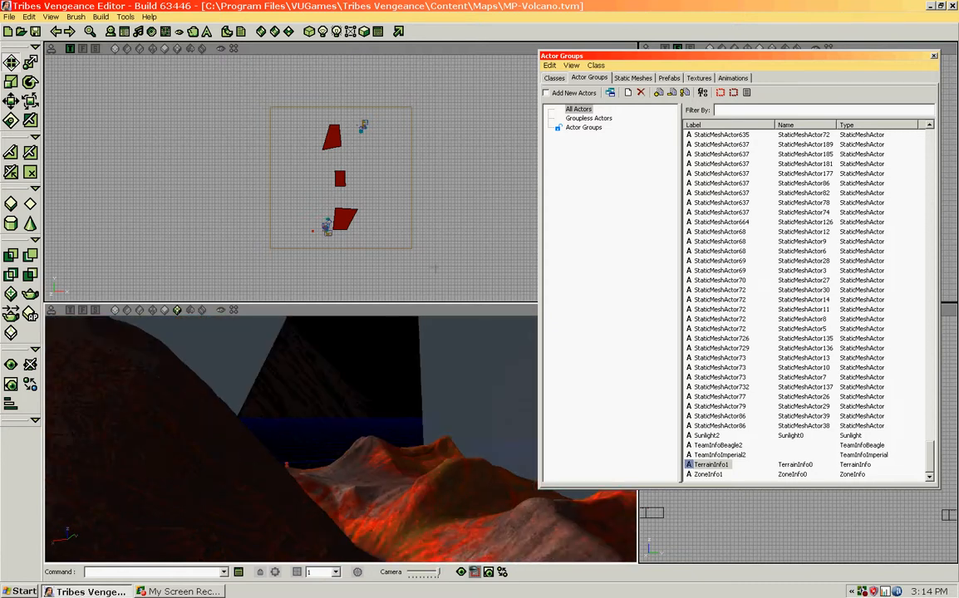
left_click(934, 58)
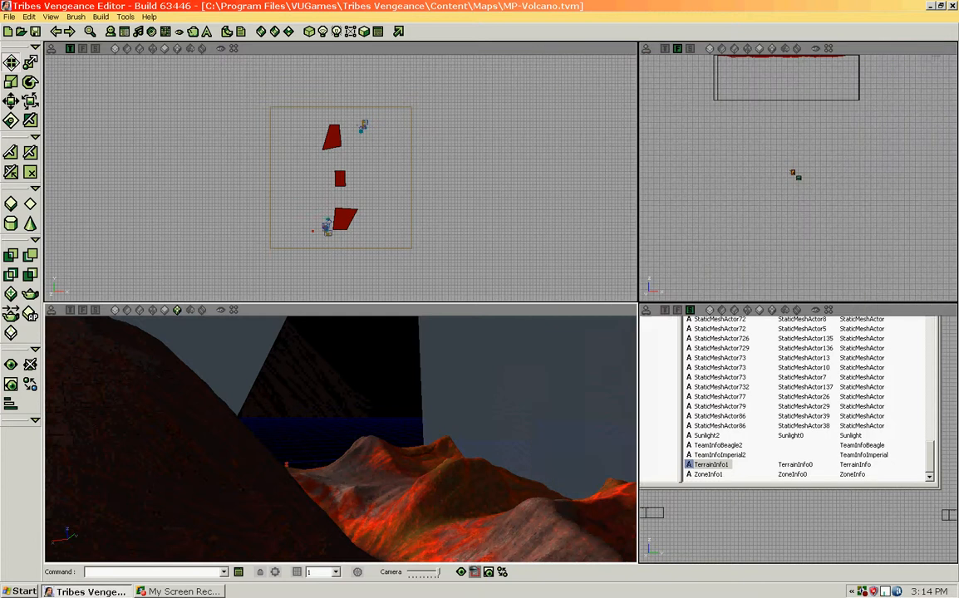
Enable Show Distance Fog in the 3D view and examine how the fog affects the volcano terrain
right_click(451, 309)
mouse_move(499, 326)
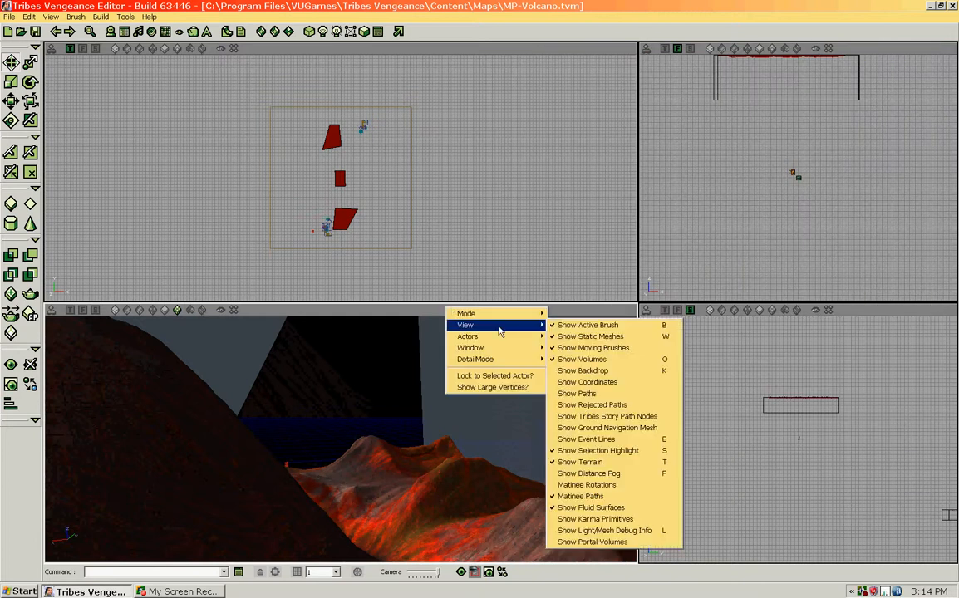
left_click(573, 477)
left_click_drag(476, 476, 357, 486)
right_click_drag(358, 486, 116, 517)
left_click_drag(117, 517, 472, 390)
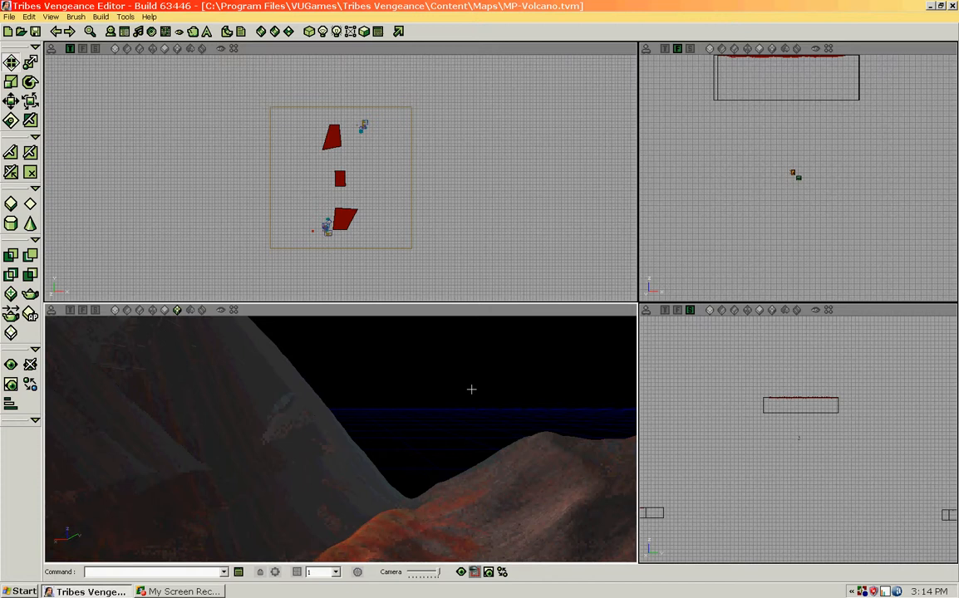
Turn off Show Distance Fog in the 3D view
right_click(432, 309)
mouse_move(456, 326)
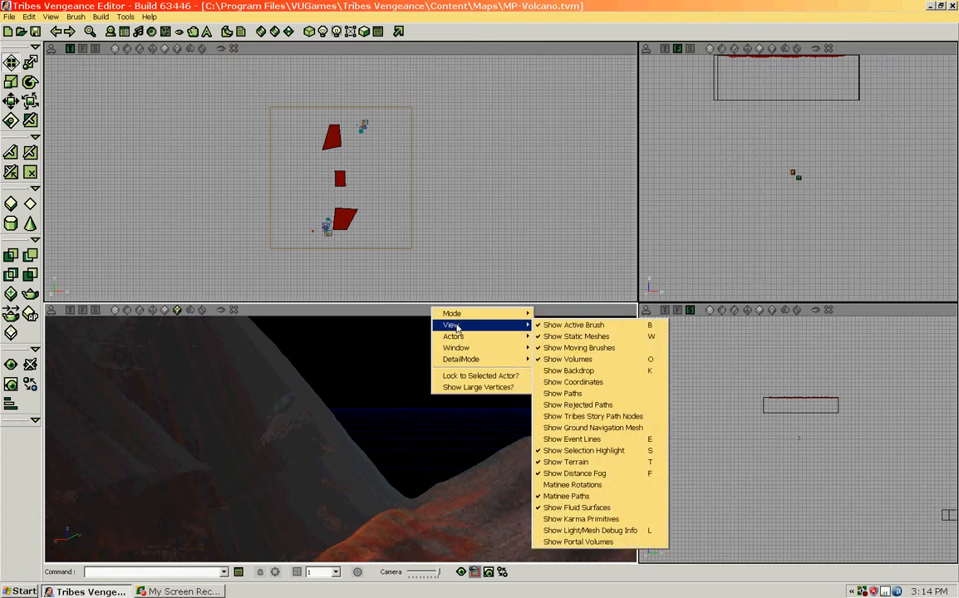
left_click(573, 474)
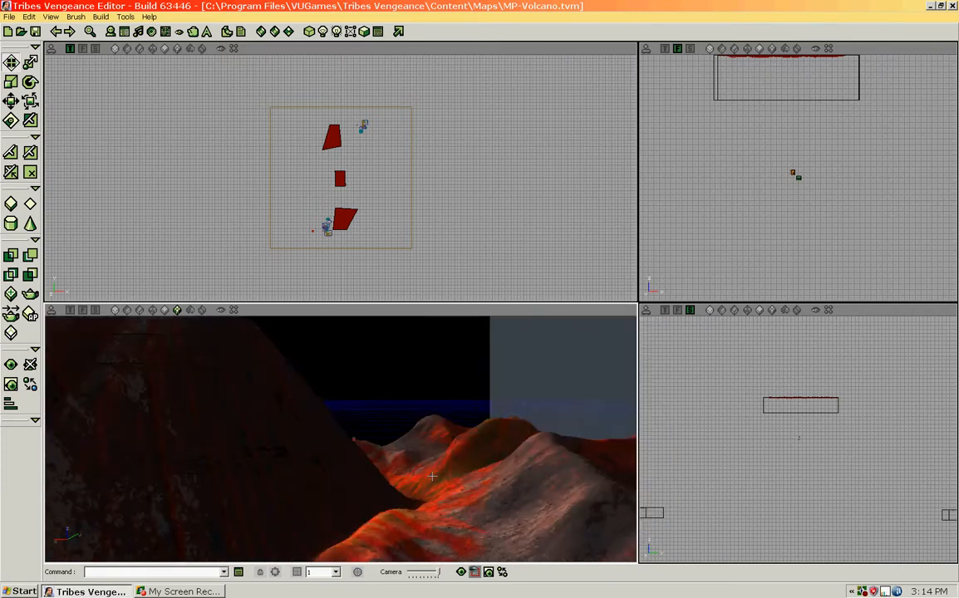
mouse_move(432, 476)
left_mouse_down()
mouse_move(440, 453)
mouse_move(515, 434)
mouse_move(482, 419)
mouse_move(203, 399)
mouse_move(382, 406)
mouse_move(432, 476)
left_mouse_up()
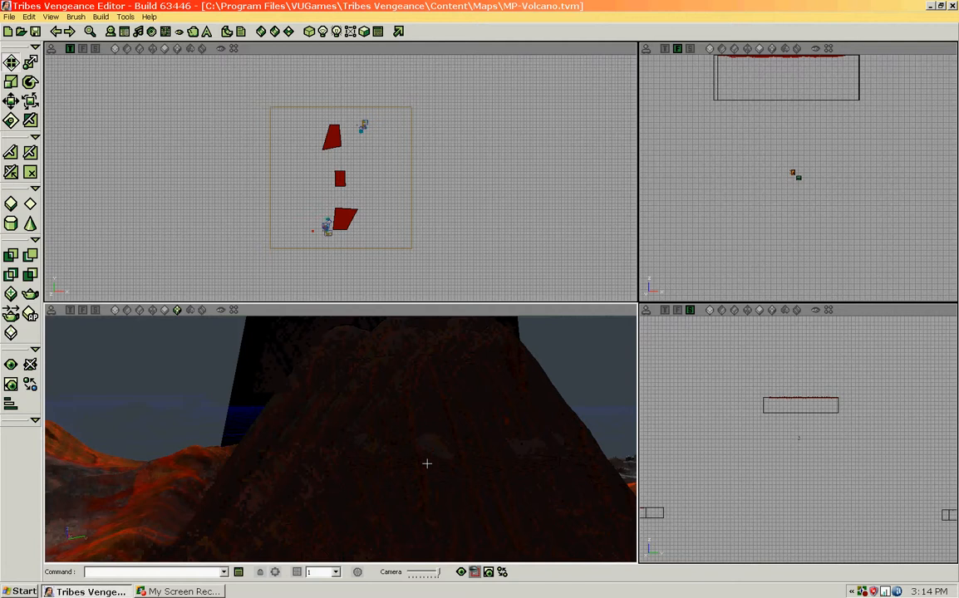
left_click_drag(427, 462, 377, 508)
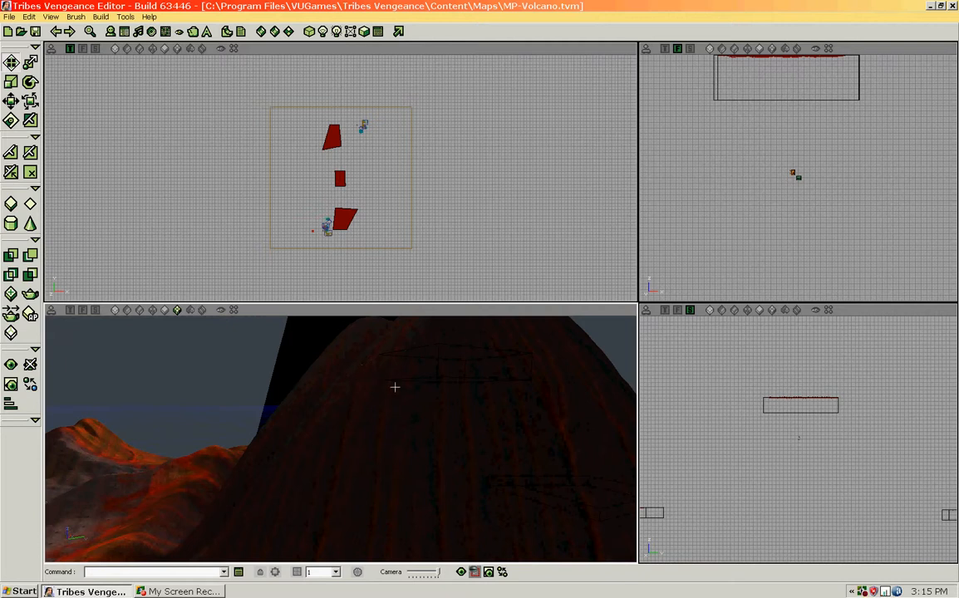
left_click_drag(397, 485, 439, 451)
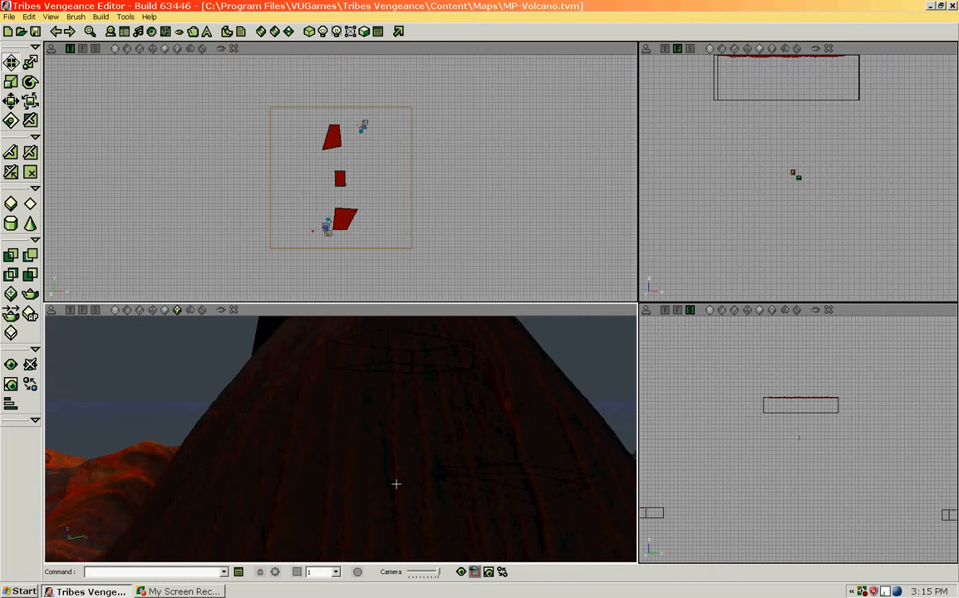
mouse_move(444, 486)
left_mouse_down()
mouse_move(432, 453)
mouse_move(324, 432)
mouse_move(407, 430)
mouse_move(394, 407)
mouse_move(370, 398)
mouse_move(449, 496)
mouse_move(444, 516)
mouse_move(455, 488)
left_mouse_up()
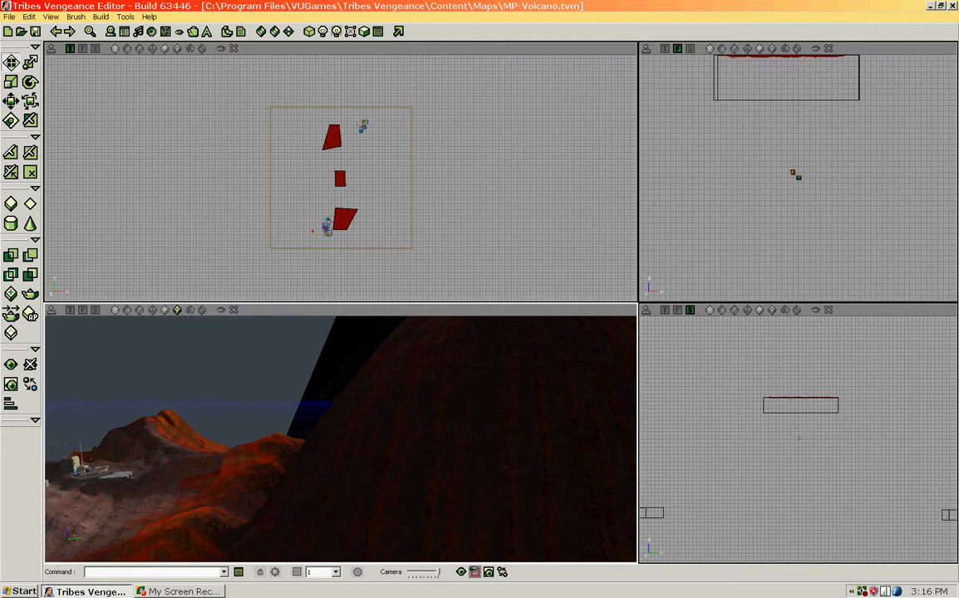
left_click_drag(448, 379, 484, 425)
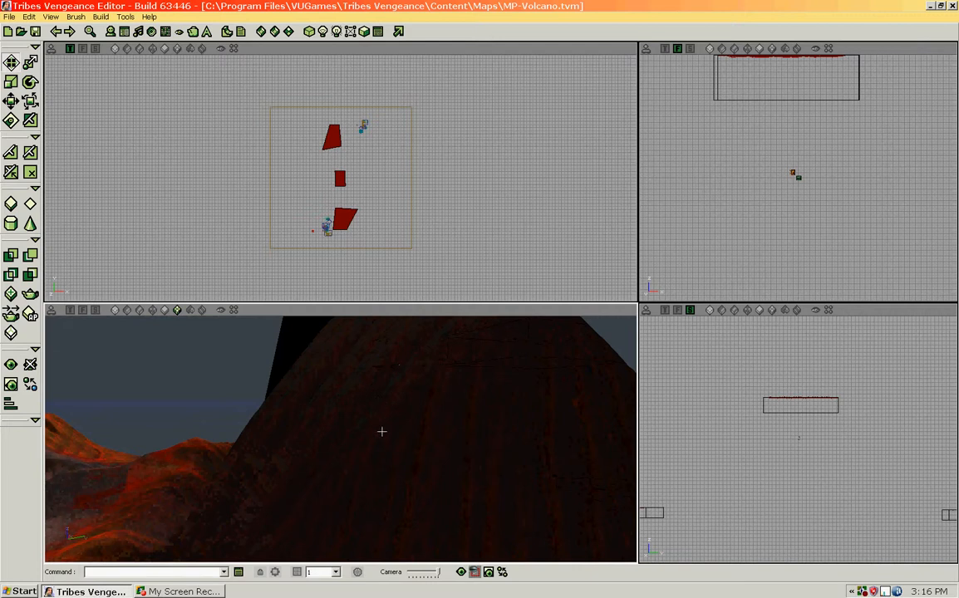
left_click_drag(381, 435, 396, 249)
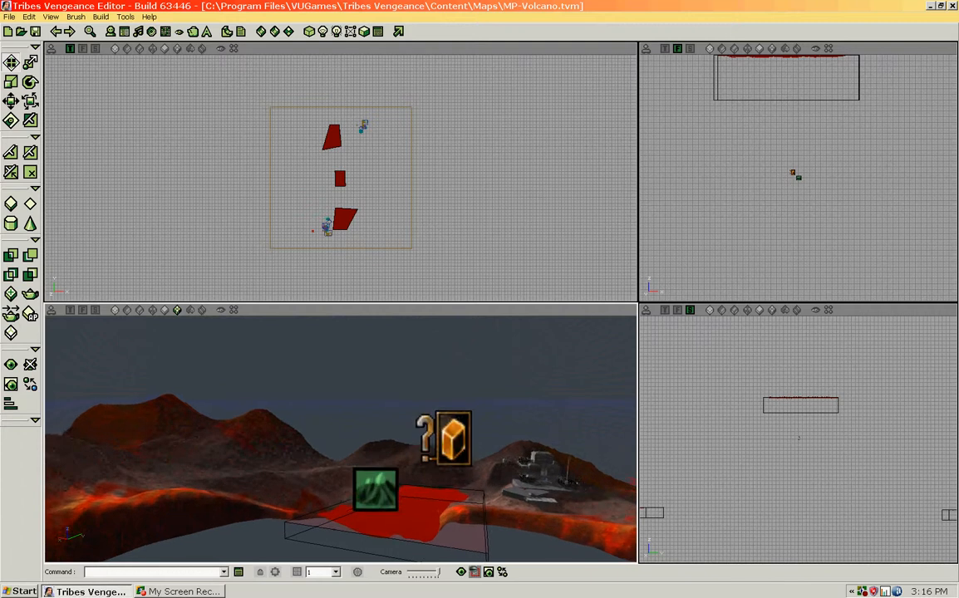
mouse_move(373, 423)
left_mouse_down()
mouse_move(376, 436)
mouse_move(365, 437)
mouse_move(367, 427)
left_mouse_up()
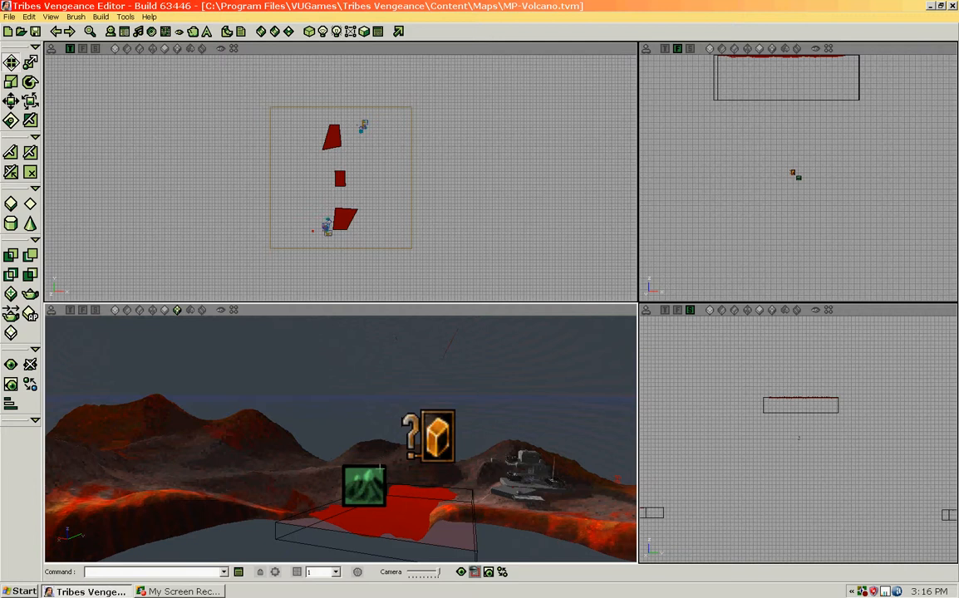
Locate the MPStartDefaultObserver actor in the list of all actors and select it
left_click(125, 32)
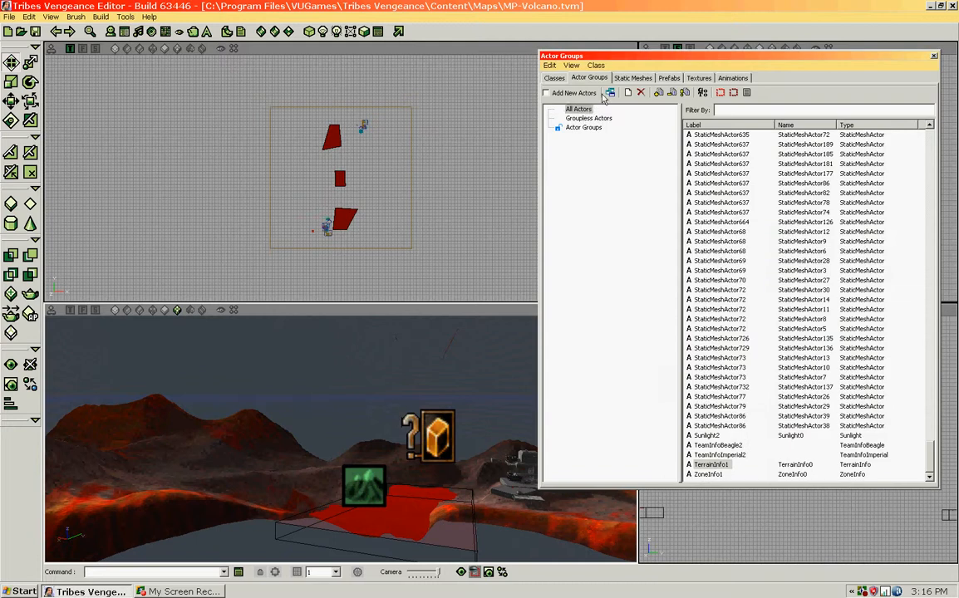
left_click(587, 110)
left_click_drag(932, 465, 930, 297)
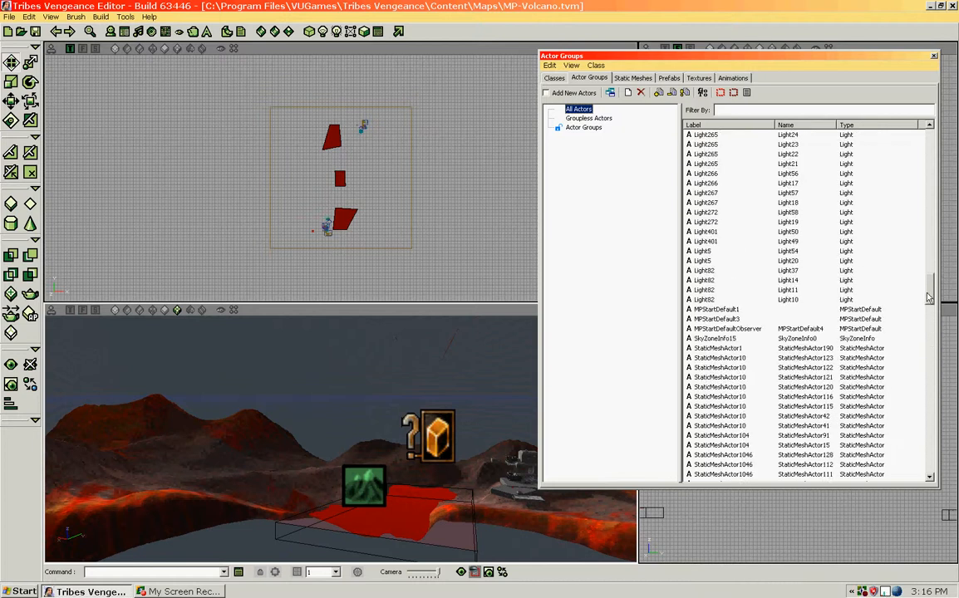
left_click(713, 330)
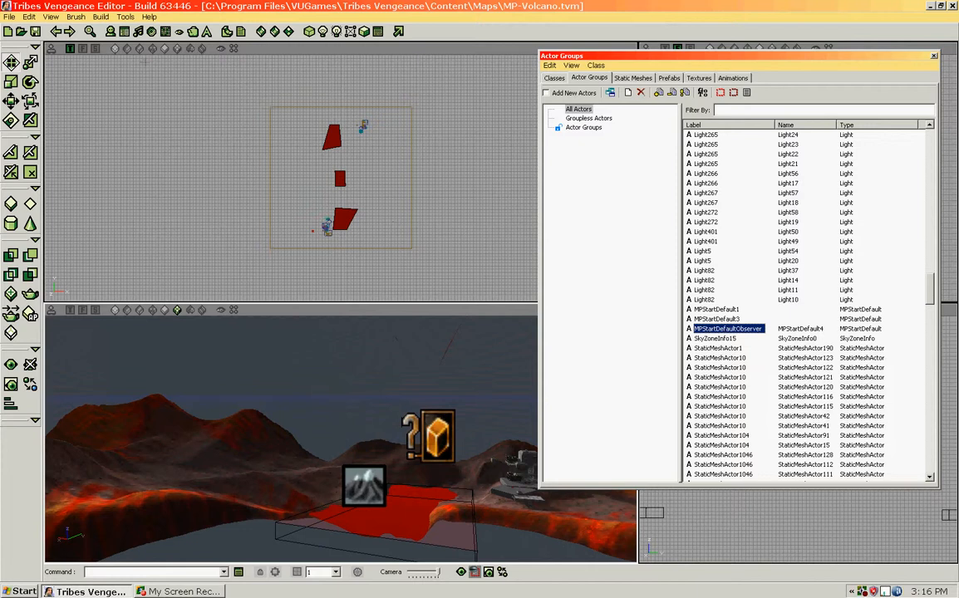
Load the BaseObjectClasses and GameClasses packages into the class browser
left_click(554, 79)
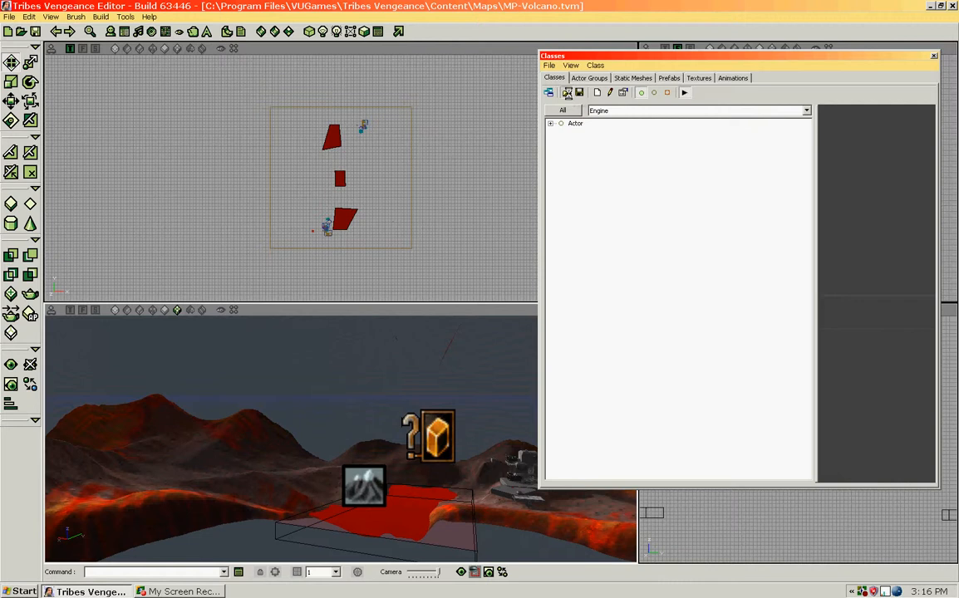
left_click(565, 91)
left_click(94, 83)
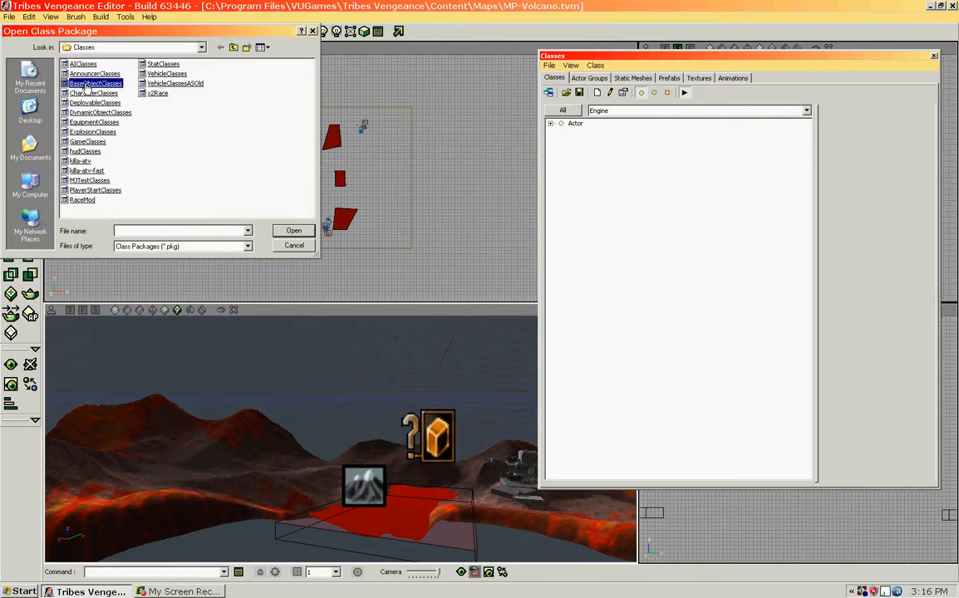
left_click(87, 141, "ctrl")
left_click(292, 230)
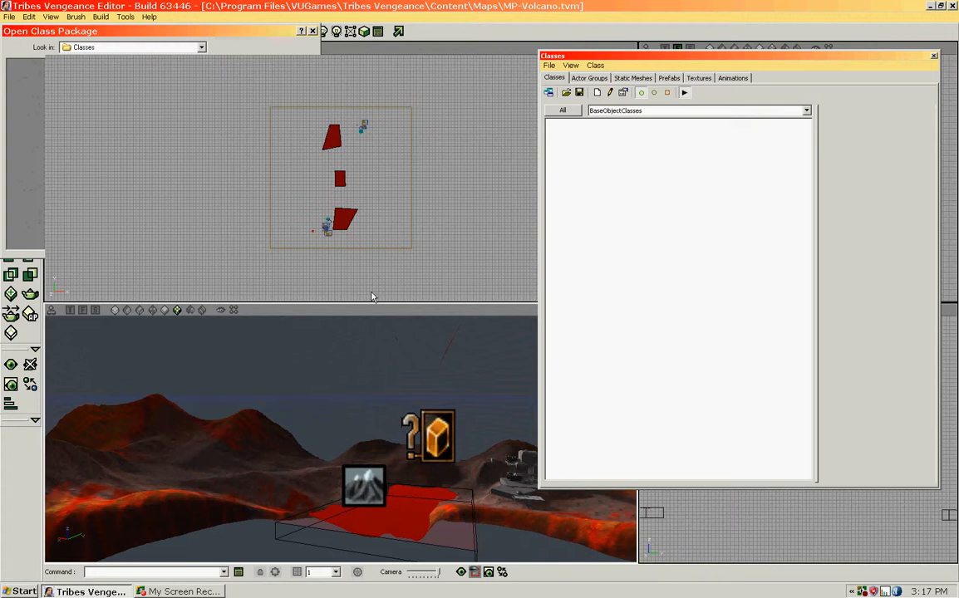
Show the GameClasses package and select its MPStartDefault class for placement
left_click(806, 111)
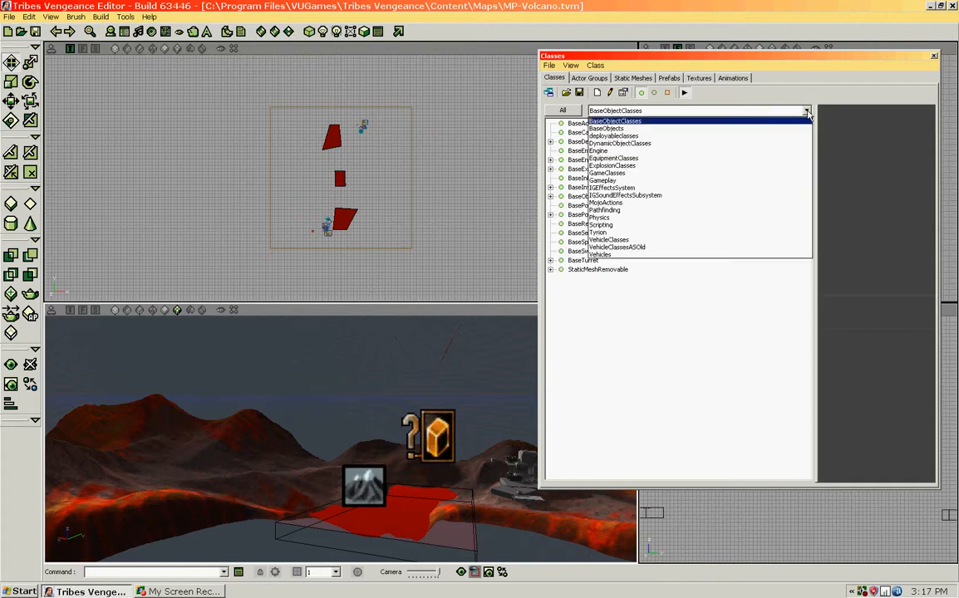
left_click(607, 173)
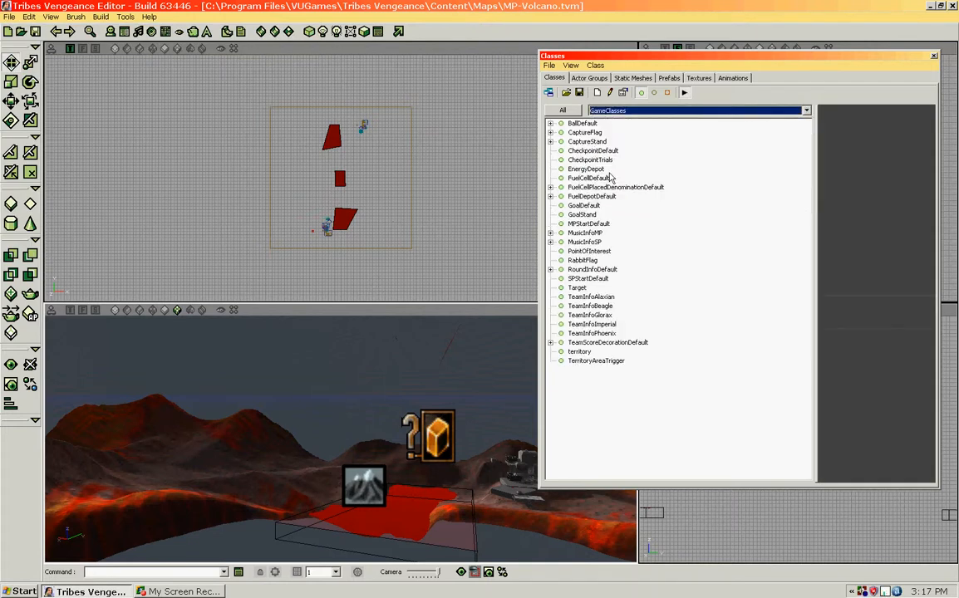
left_click(589, 224)
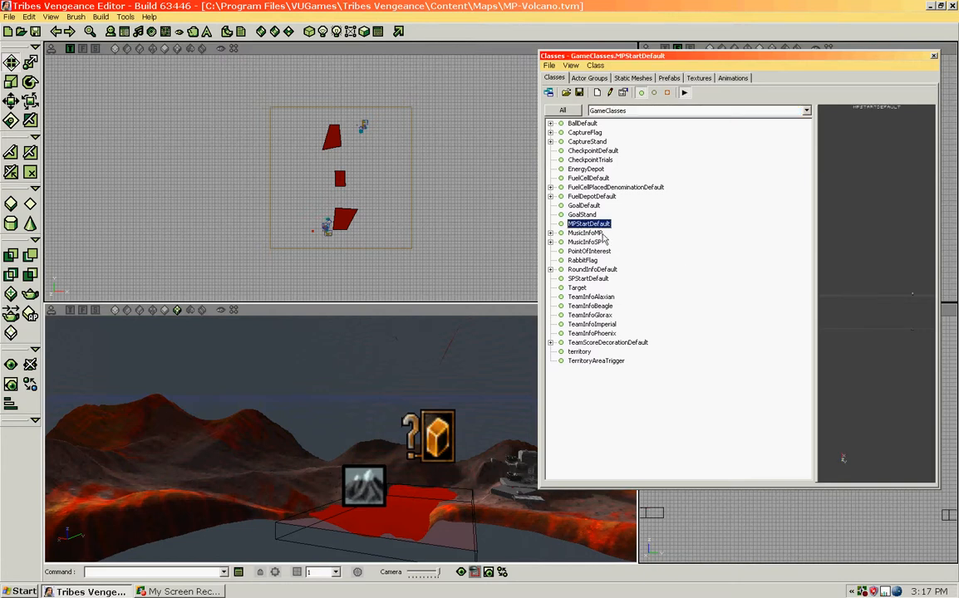
left_click(587, 280)
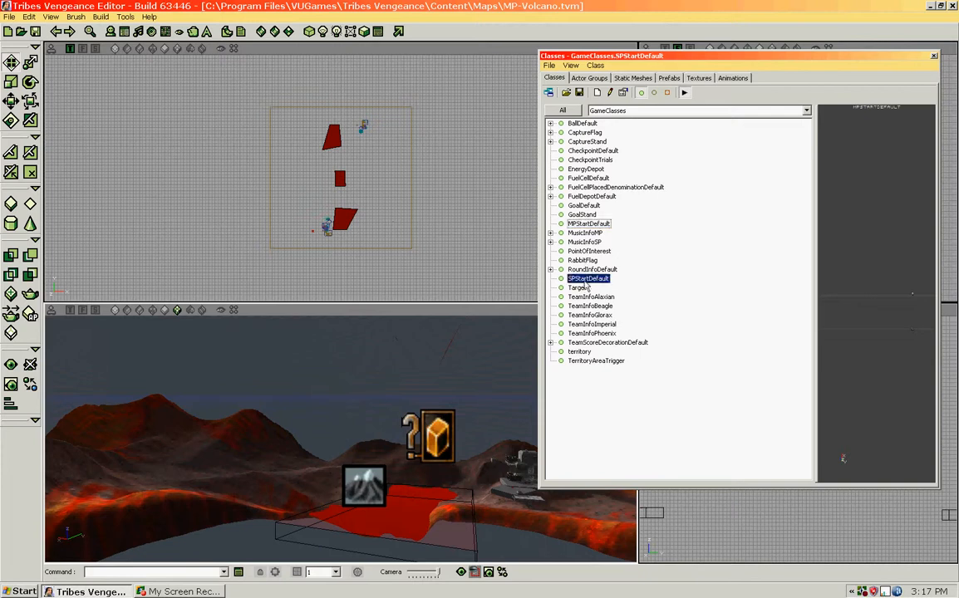
left_click(589, 224)
Add an MPStartDefault player start on the base's grey metal floor near the fenced structure
left_click_drag(333, 465, 415, 399)
right_click_drag(332, 441, 291, 440)
left_click_drag(291, 440, 258, 395)
left_click_drag(442, 503, 437, 469)
right_click_drag(442, 503, 370, 490)
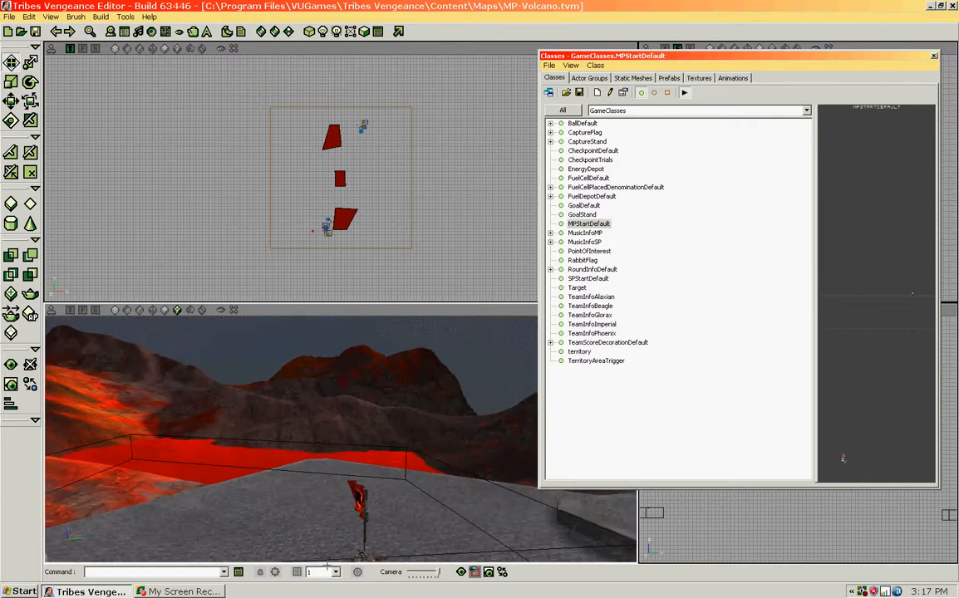
right_click_drag(323, 451, 418, 446)
left_click(438, 517)
right_click(438, 521)
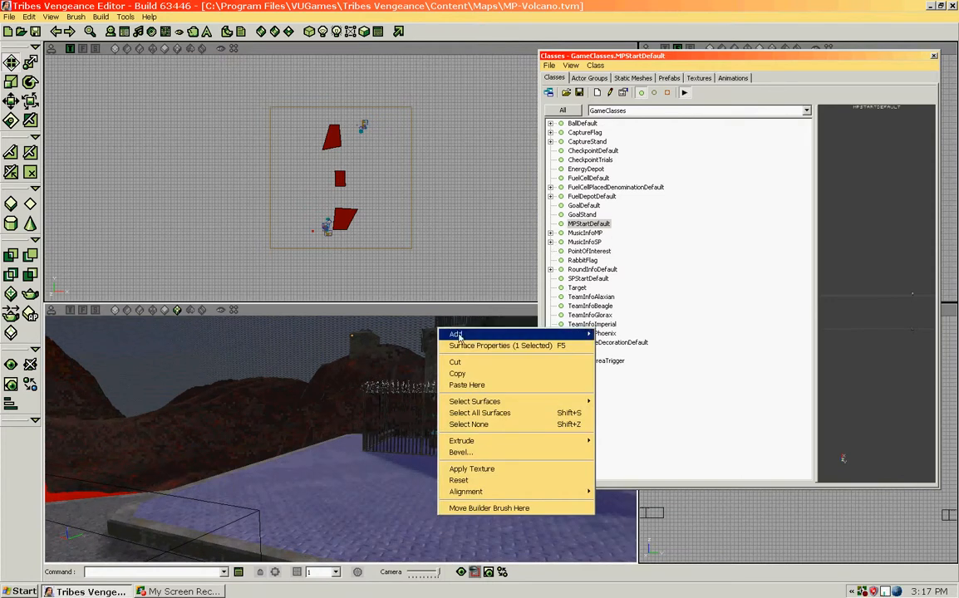
mouse_move(462, 334)
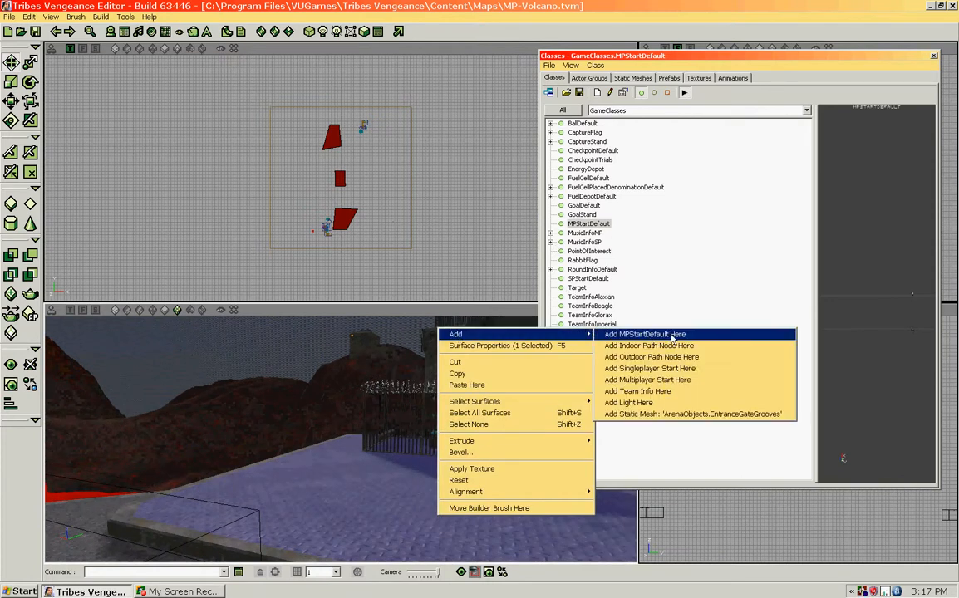
left_click(649, 336)
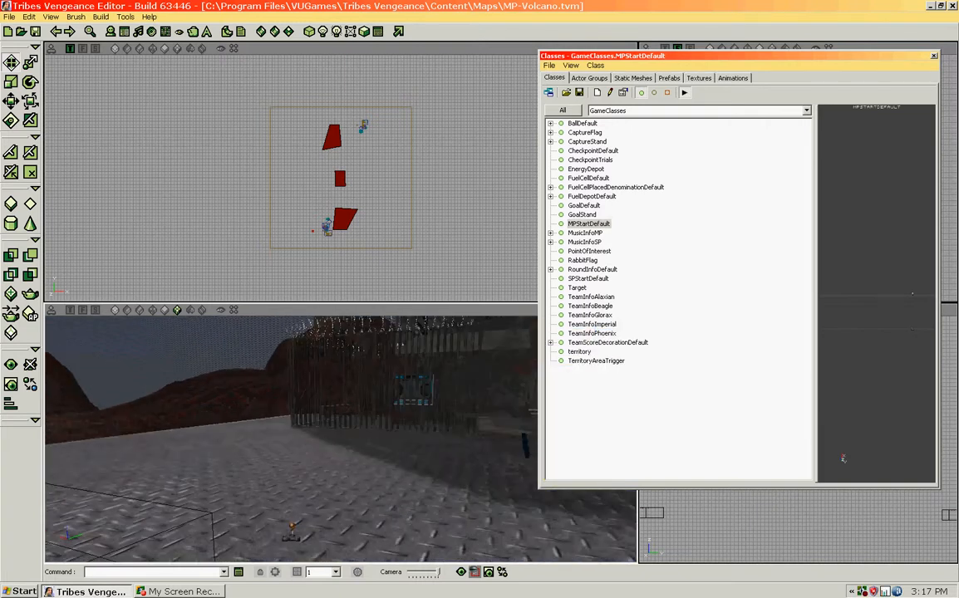
Close the class browser and remove the newly placed MPStartDefault player start from the base's metal floor
key("Up")
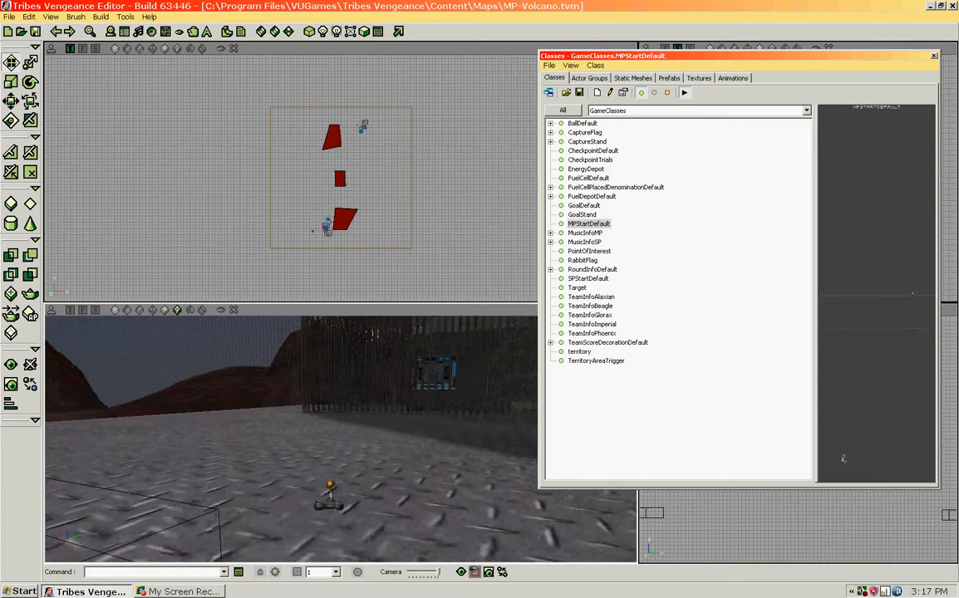
key("Left")
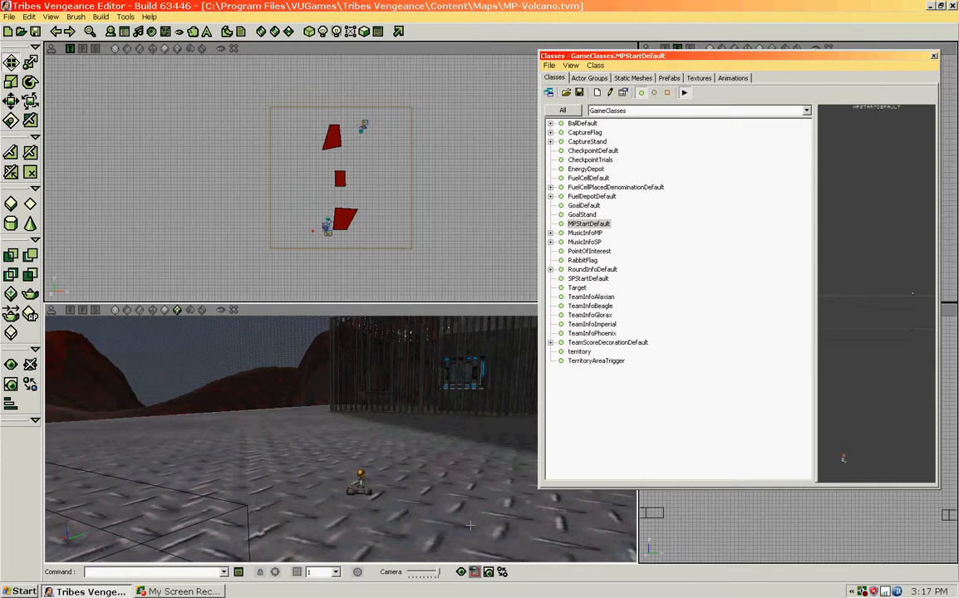
left_click(934, 57)
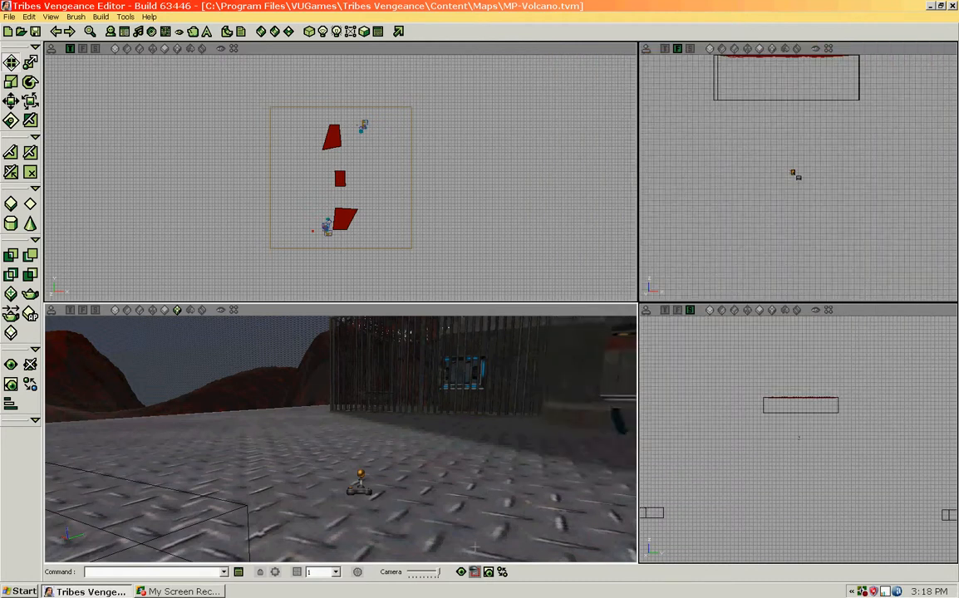
left_click_drag(341, 439, 341, 467)
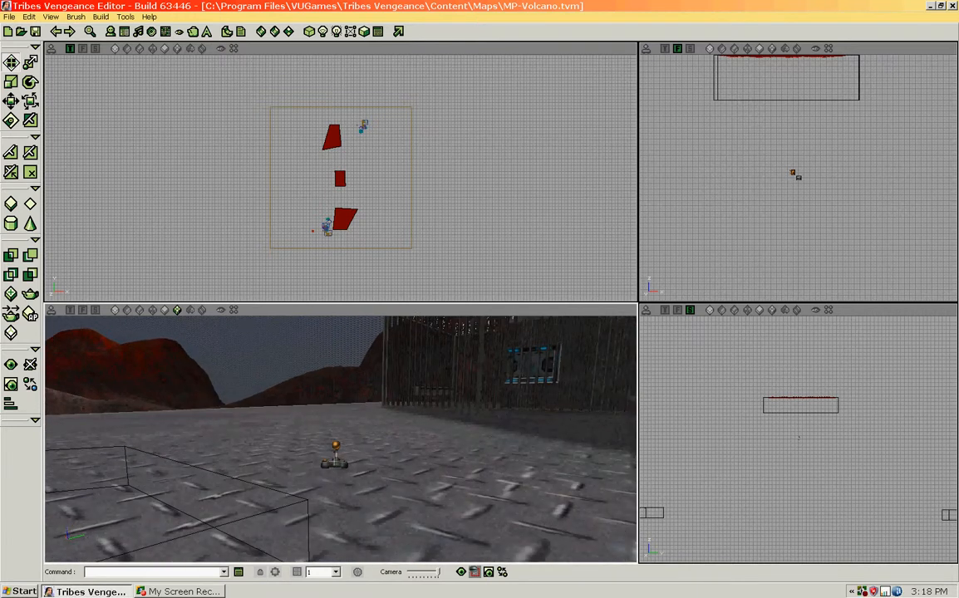
left_click(335, 455)
left_click(31, 18)
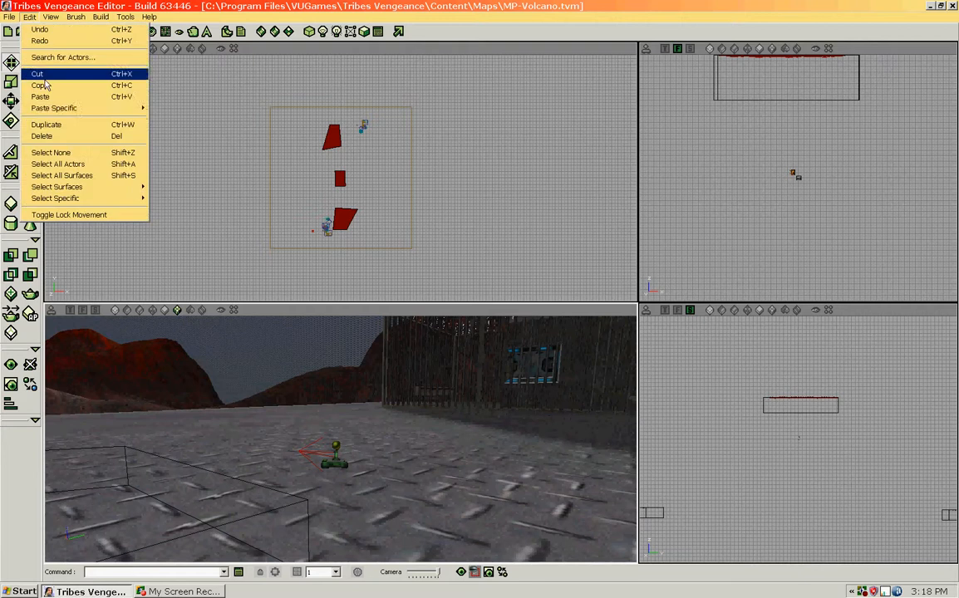
left_click(48, 125)
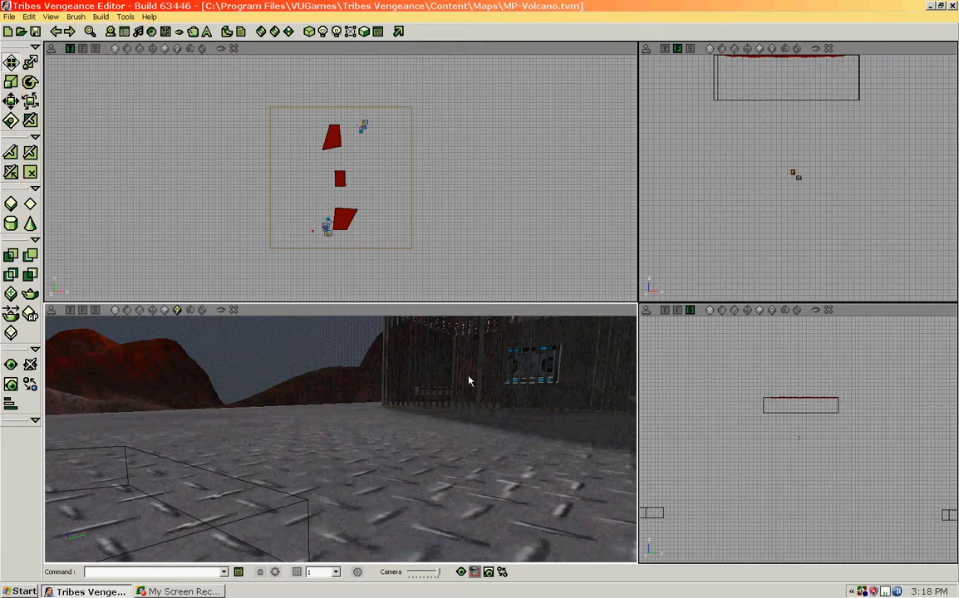
Locate the MPStartDefaultObserver actor in the list of all actors and go to it in the 3D view
left_click(110, 31)
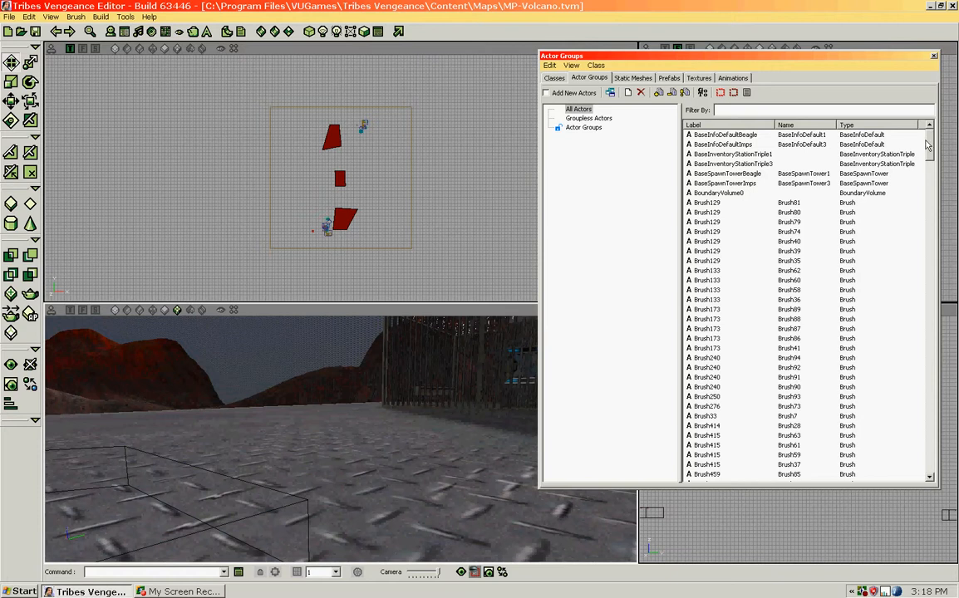
left_click_drag(929, 143, 924, 299)
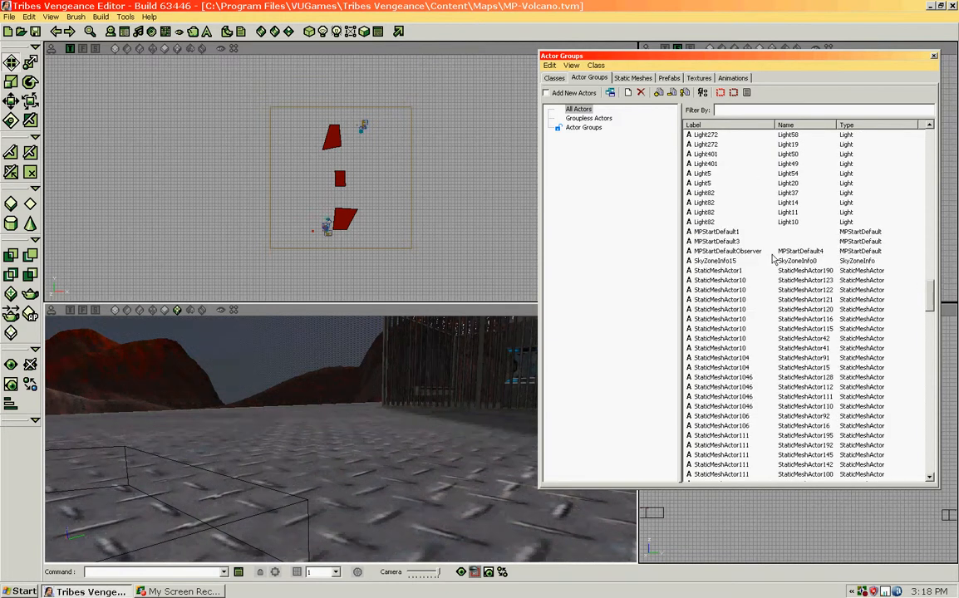
left_click(722, 251)
right_click(722, 254)
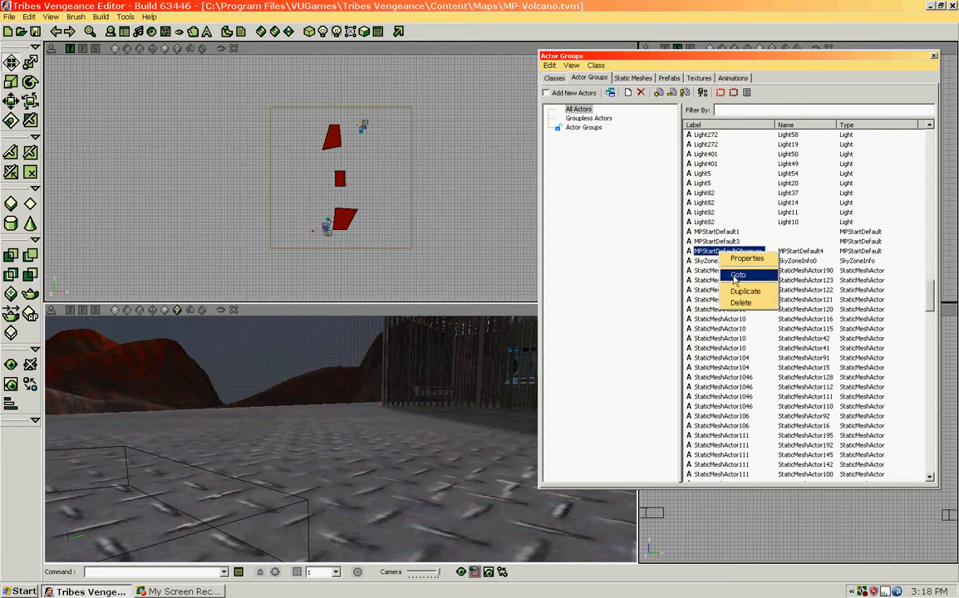
left_click(739, 276)
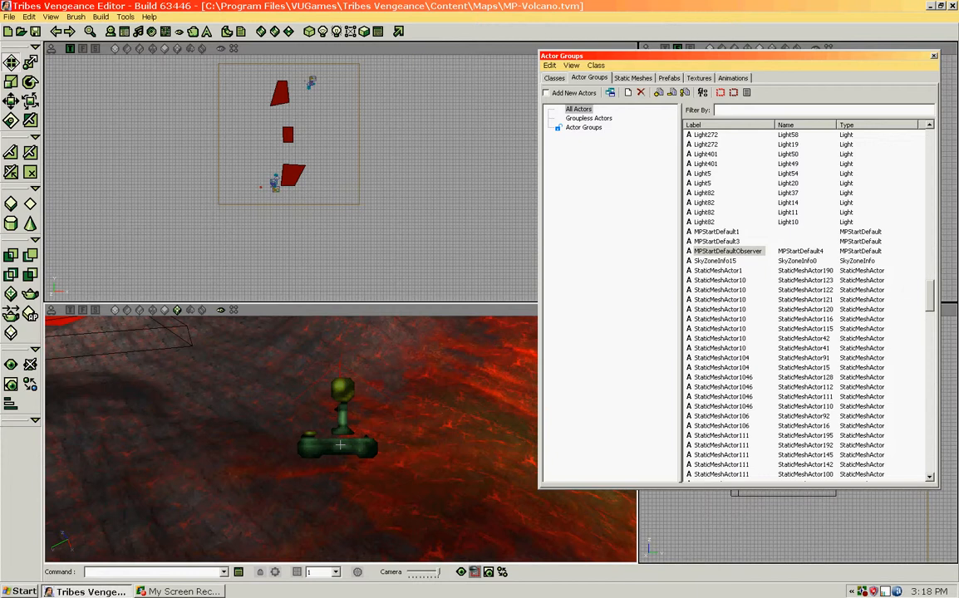
Examine the volcano, lava pool and surrounding terrain as seen from the observer start's location
right_click_drag(340, 446, 340, 445)
left_click_drag(358, 461, 369, 498)
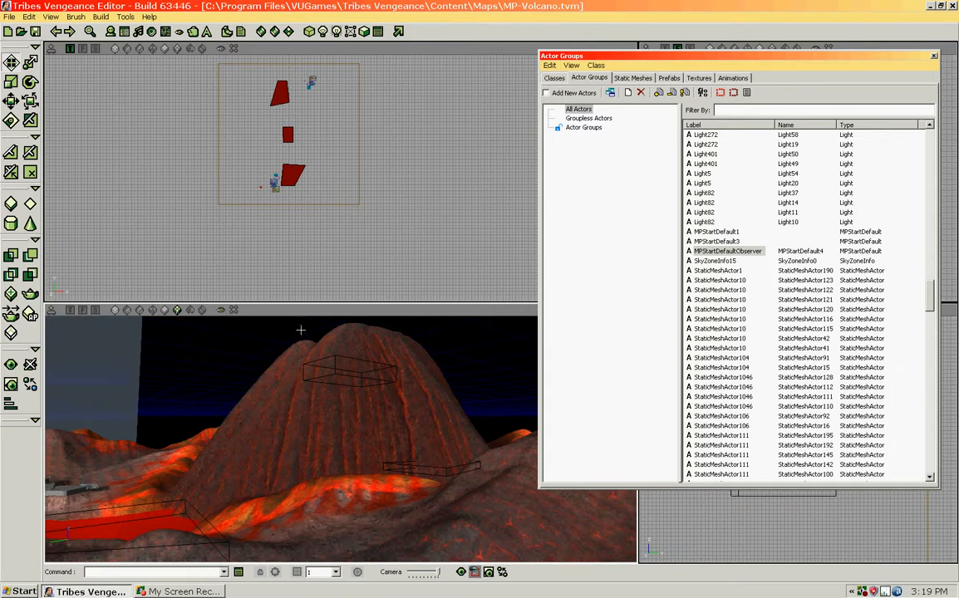
mouse_move(291, 432)
right_mouse_down()
mouse_move(262, 431)
mouse_move(285, 426)
right_mouse_up()
left_click_drag(285, 425, 274, 374)
right_click_drag(273, 374, 269, 364)
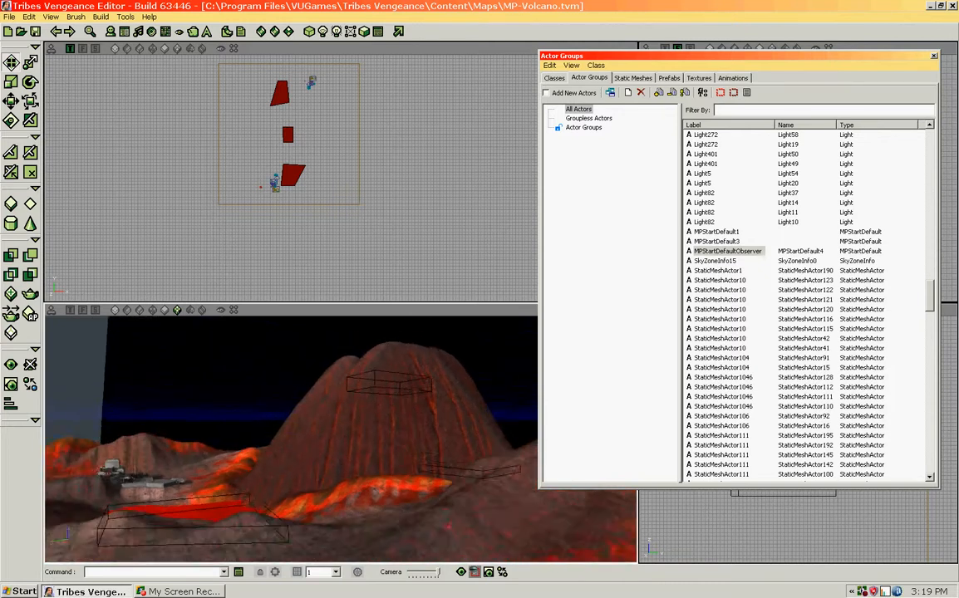
left_click_drag(270, 364, 271, 383)
right_click_drag(271, 383, 275, 408)
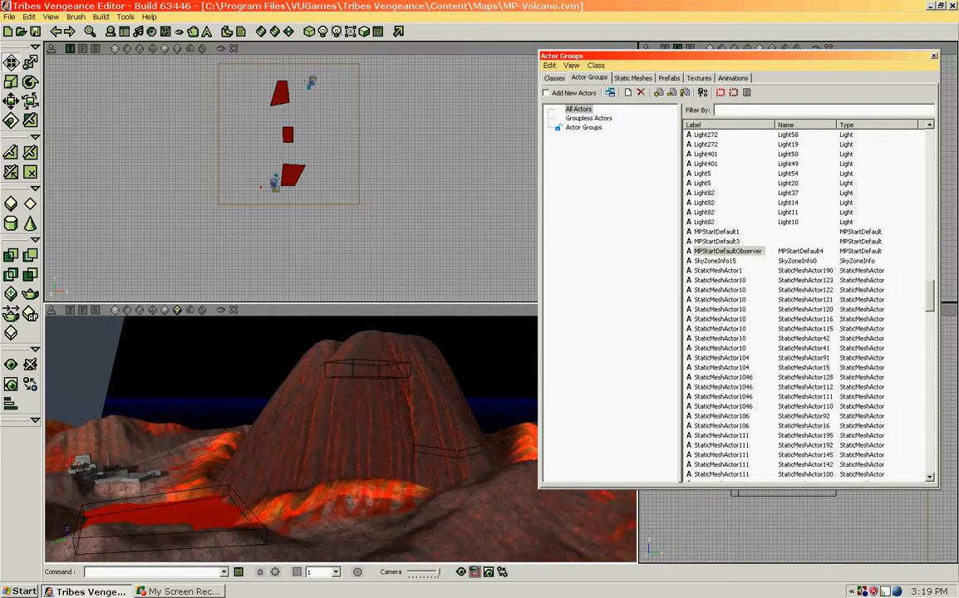
left_click_drag(274, 408, 280, 399)
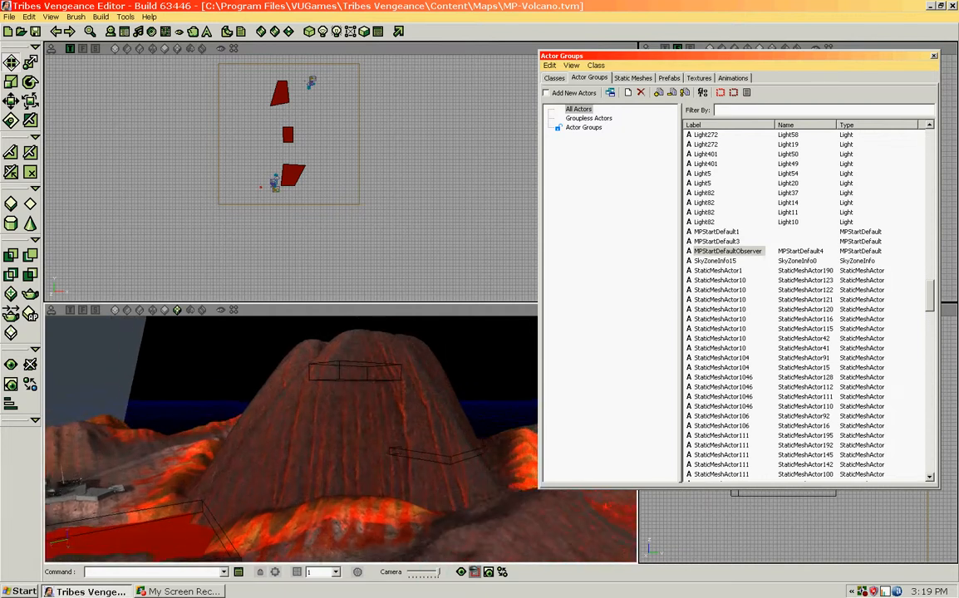
Open the properties of MPStartDefaultObserver and inspect its Label and bObserverStart settings
left_click(717, 252)
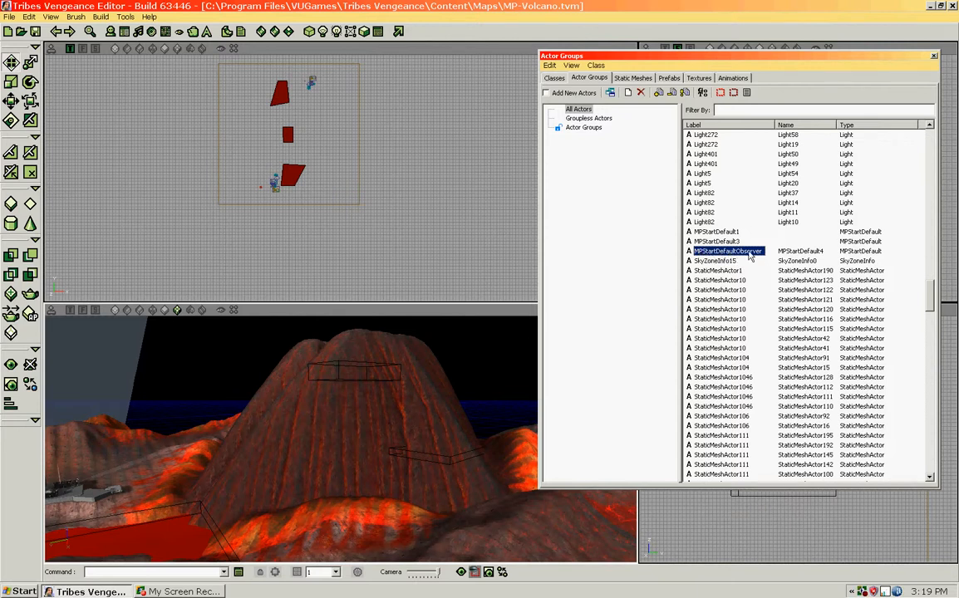
right_click(730, 253)
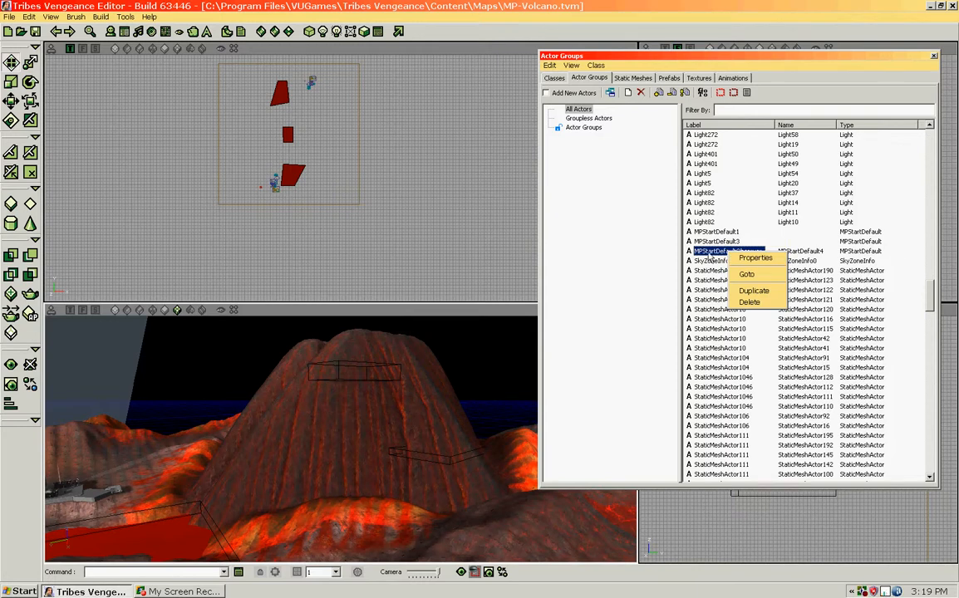
left_click(754, 258)
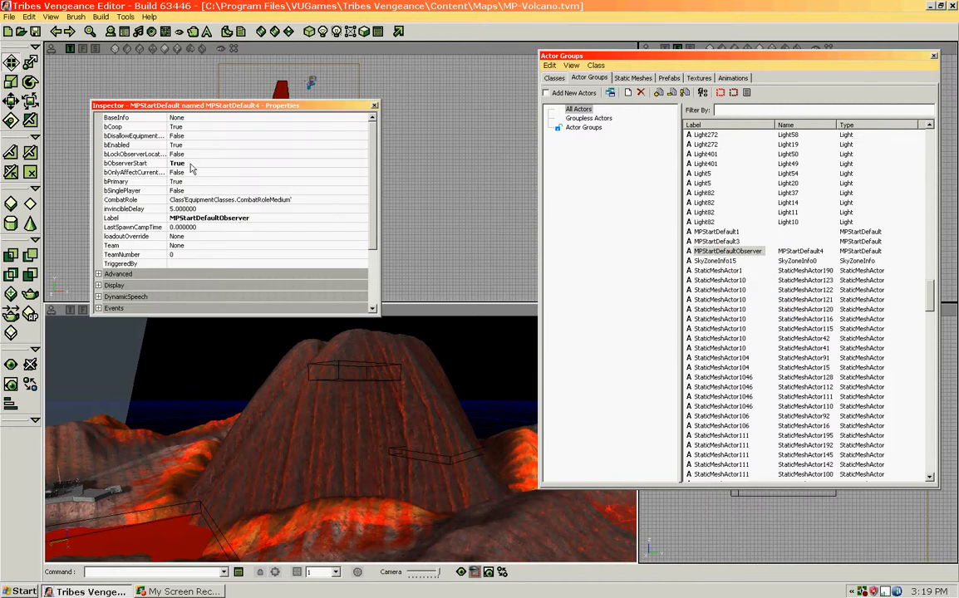
left_click(254, 218)
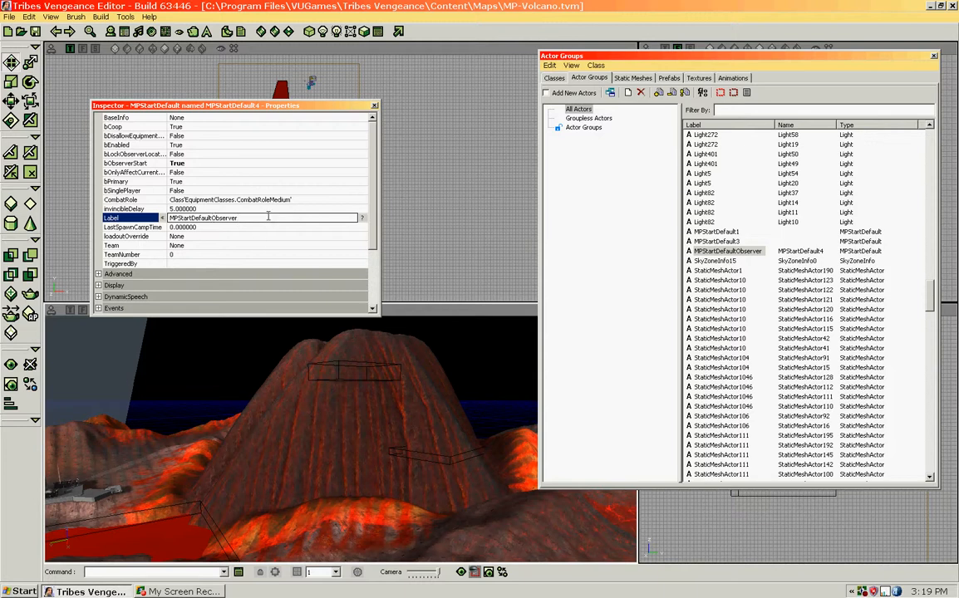
left_click(197, 164)
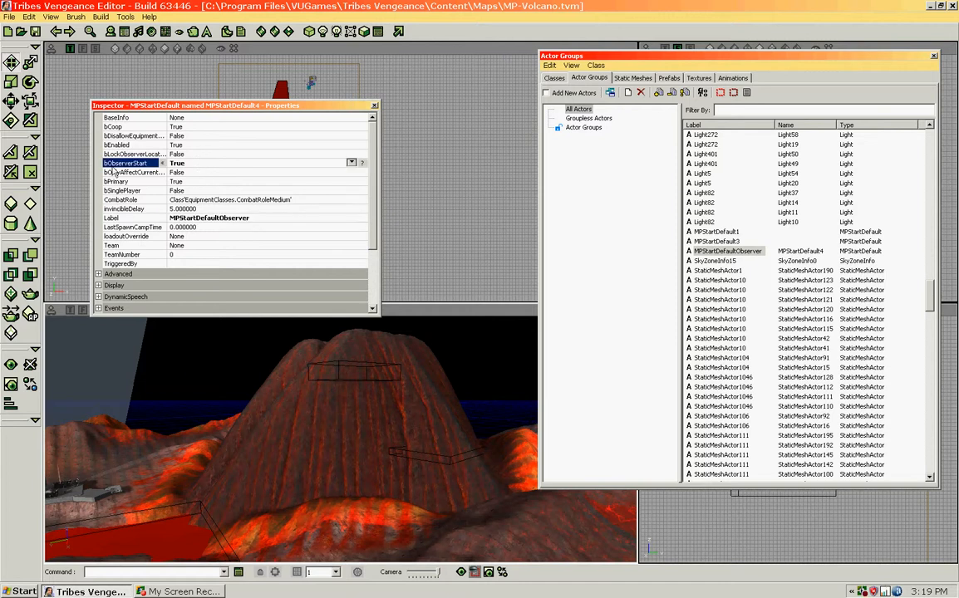
Toggle the observer start's bObserverStart to False and back to True, and close its properties
left_click(351, 163)
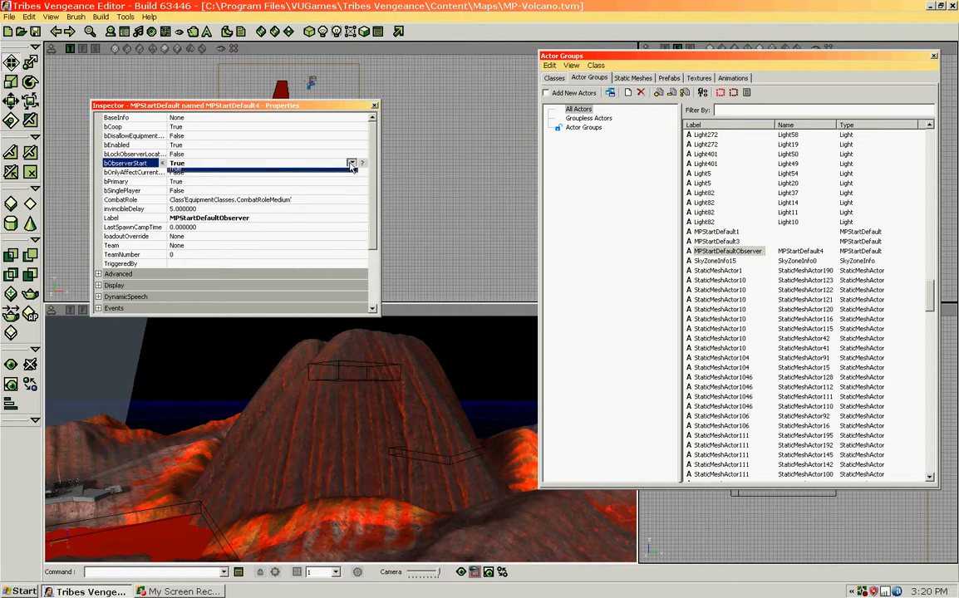
left_click(287, 176)
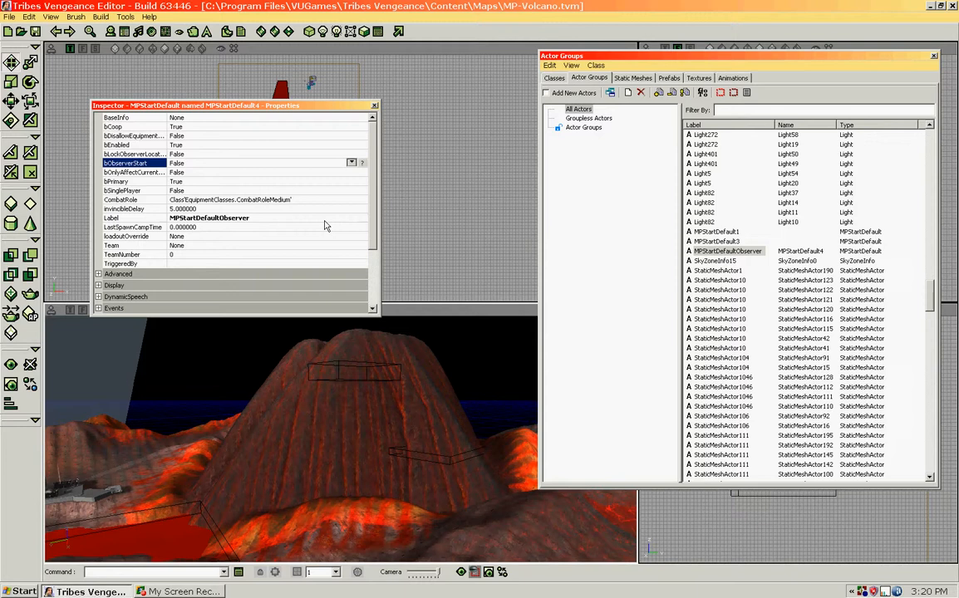
left_click(352, 163)
left_click(249, 182)
left_click(374, 105)
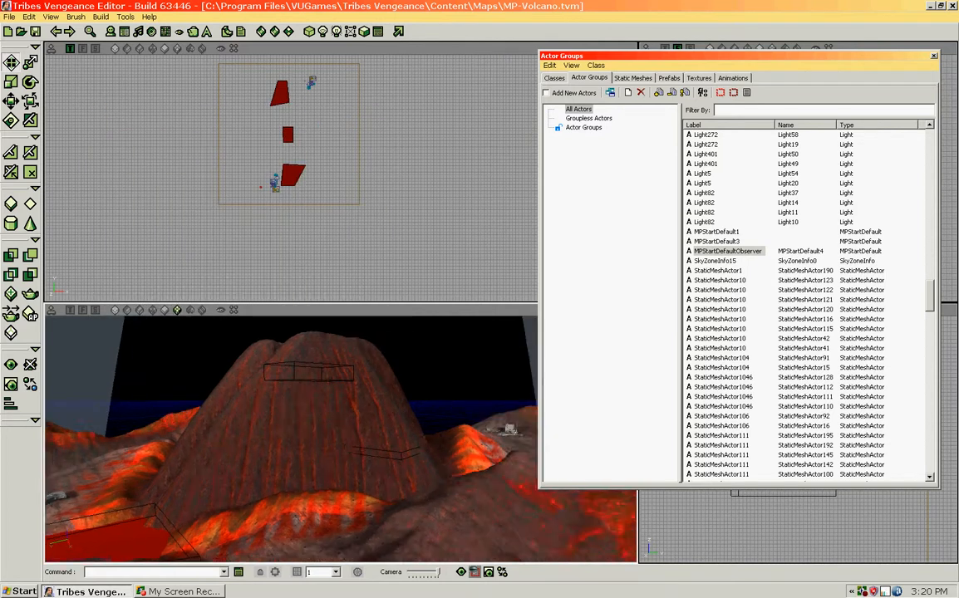
Find the ZoneInfo1 actor in the list of all actors and go to its marker in the 3D view
left_click_drag(291, 439, 268, 409)
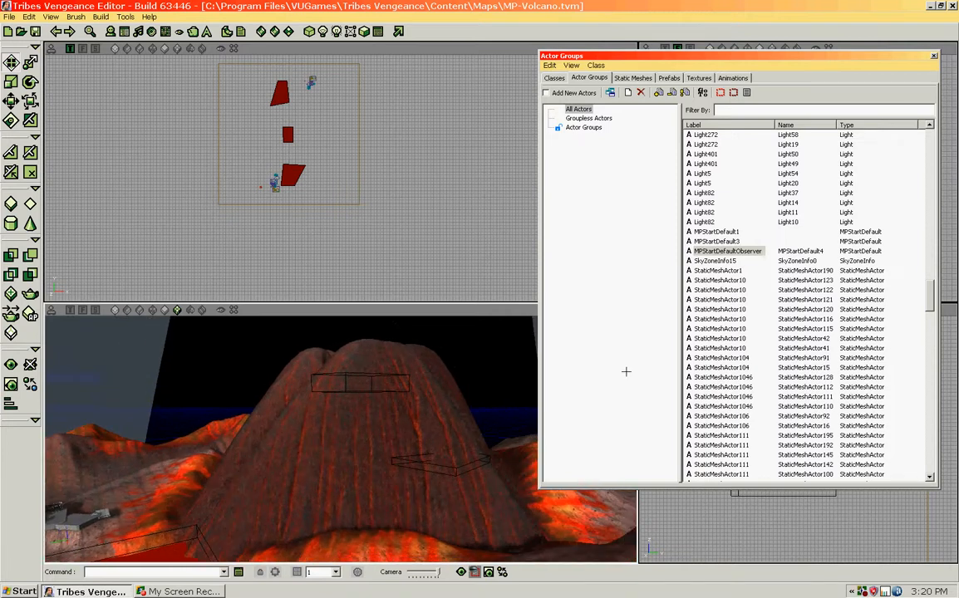
left_click(713, 253)
left_click_drag(932, 315, 932, 472)
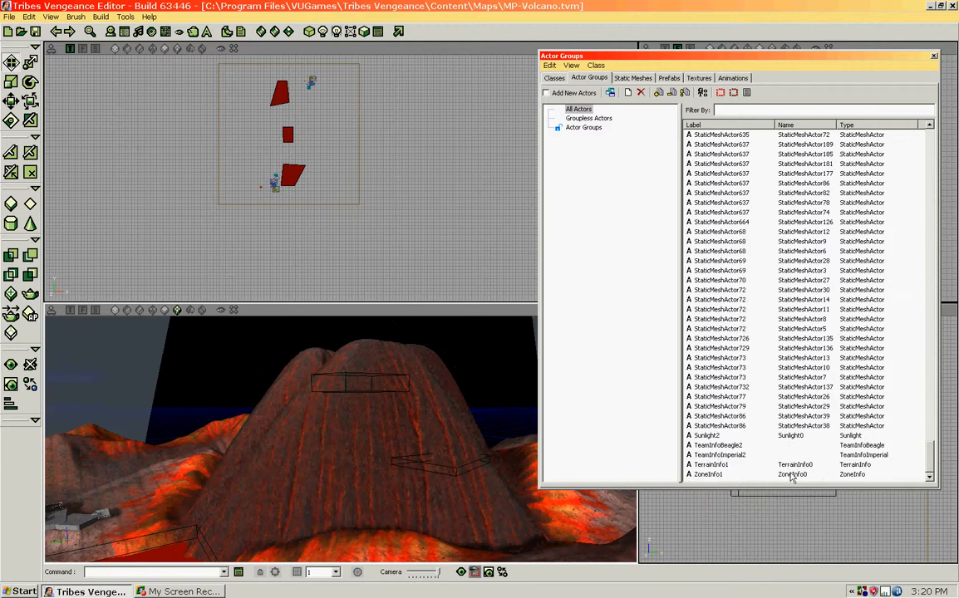
left_click(708, 476)
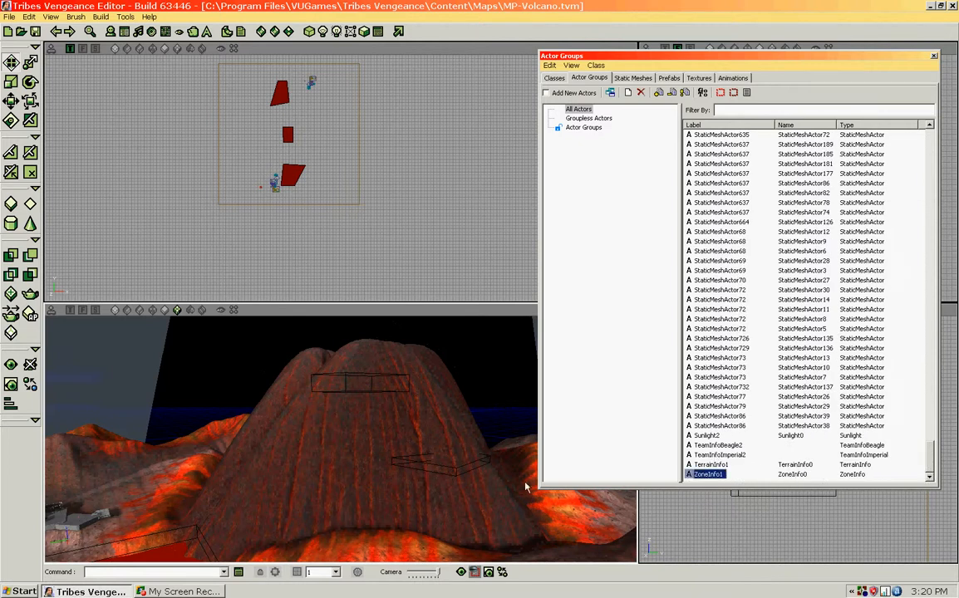
right_click(711, 479)
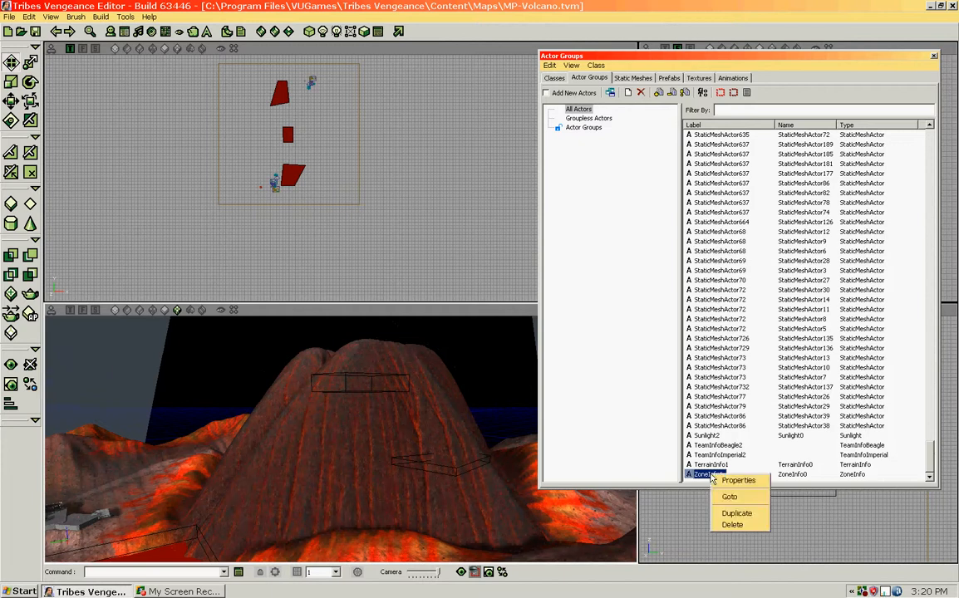
left_click(730, 498)
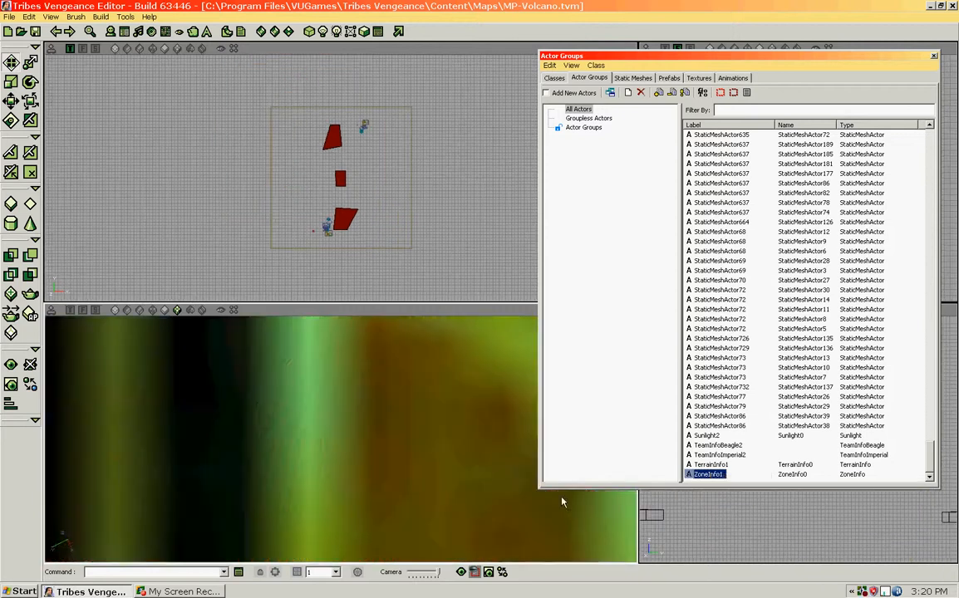
left_click_drag(342, 432, 342, 462)
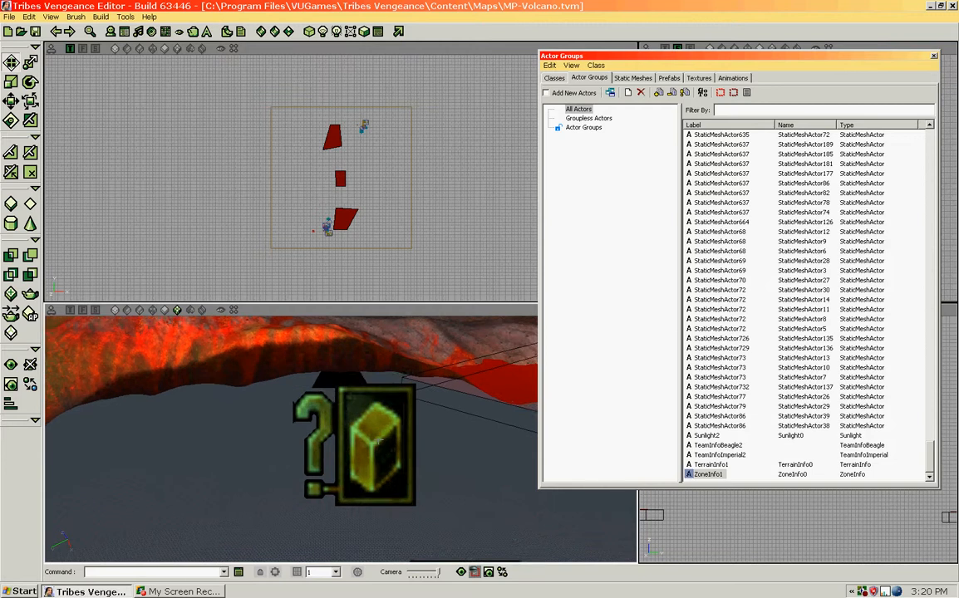
Review the property categories of the ZoneInfo1 actor and its marker in the map, and close its properties
right_click(376, 437)
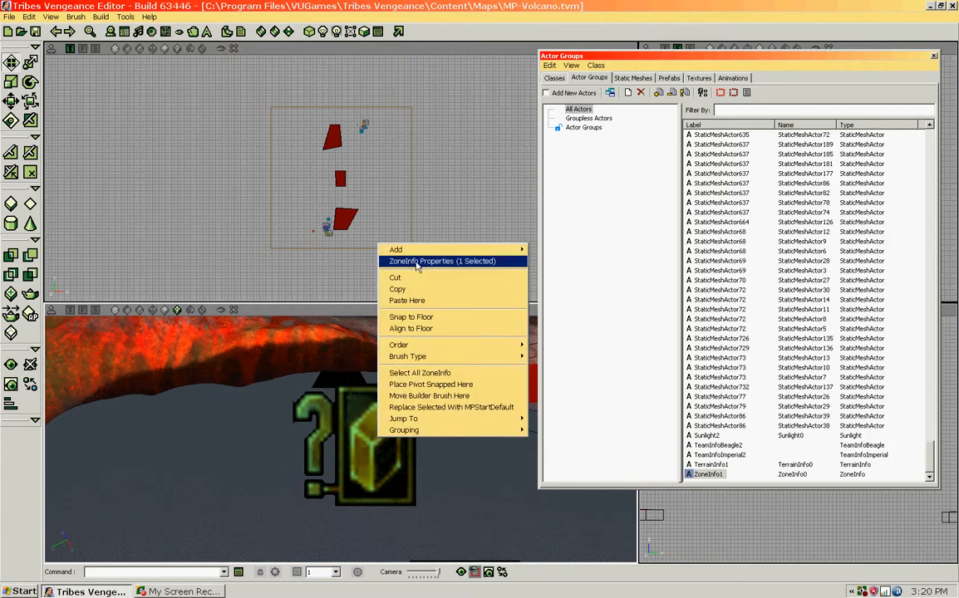
left_click(415, 261)
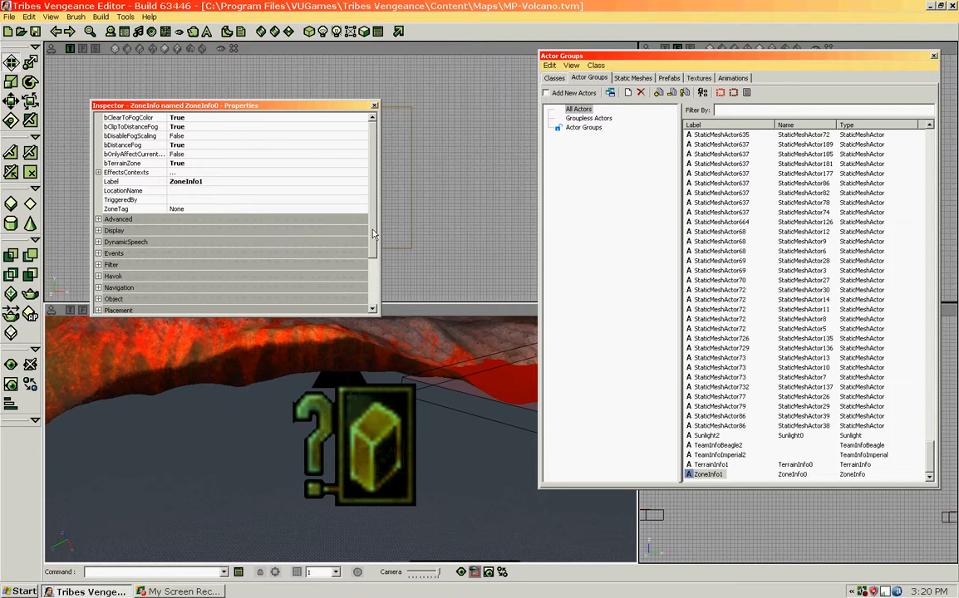
scroll(376, 214, "down", 2)
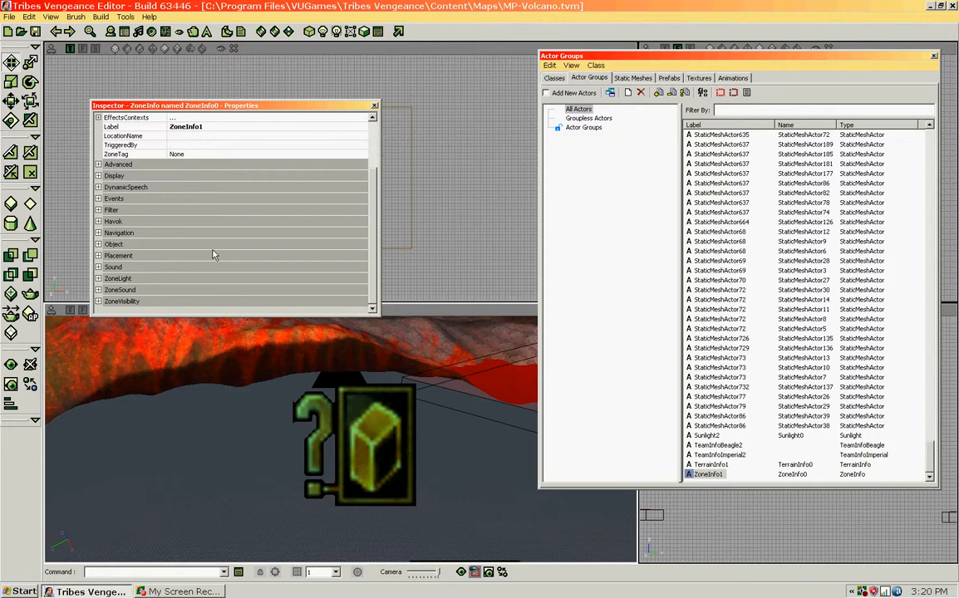
left_click_drag(430, 443, 431, 482)
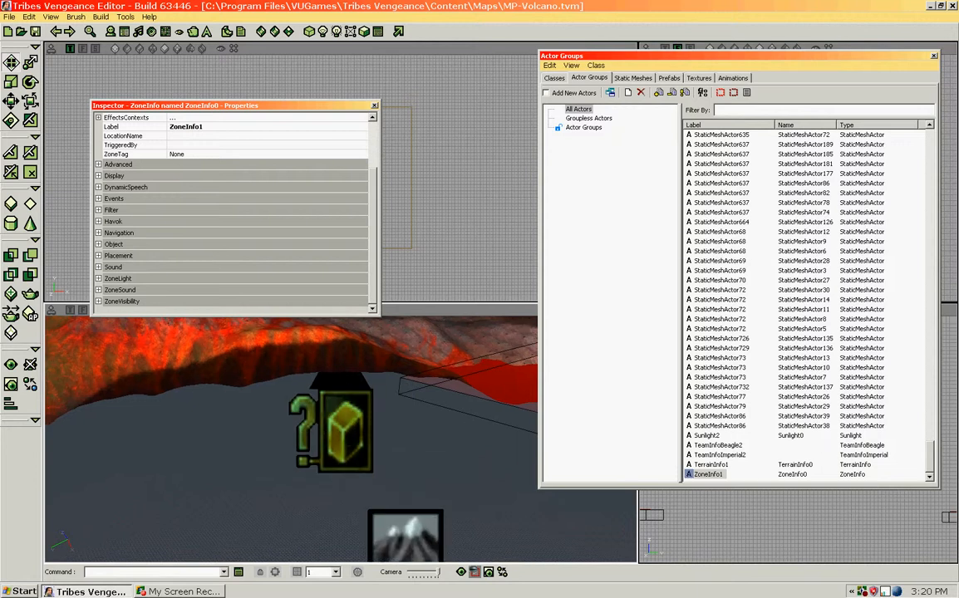
left_click_drag(328, 478, 328, 458)
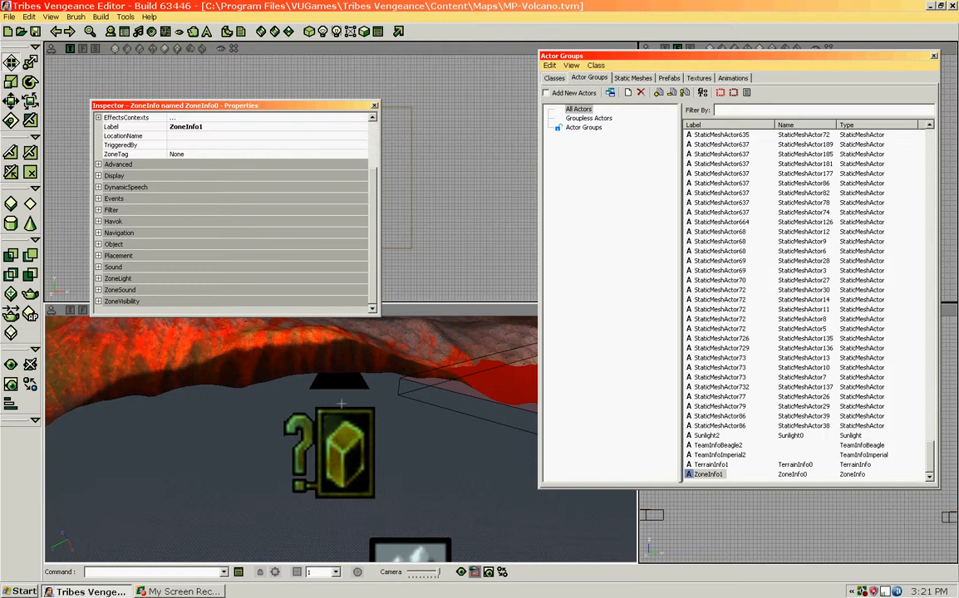
left_click_drag(339, 458, 341, 484)
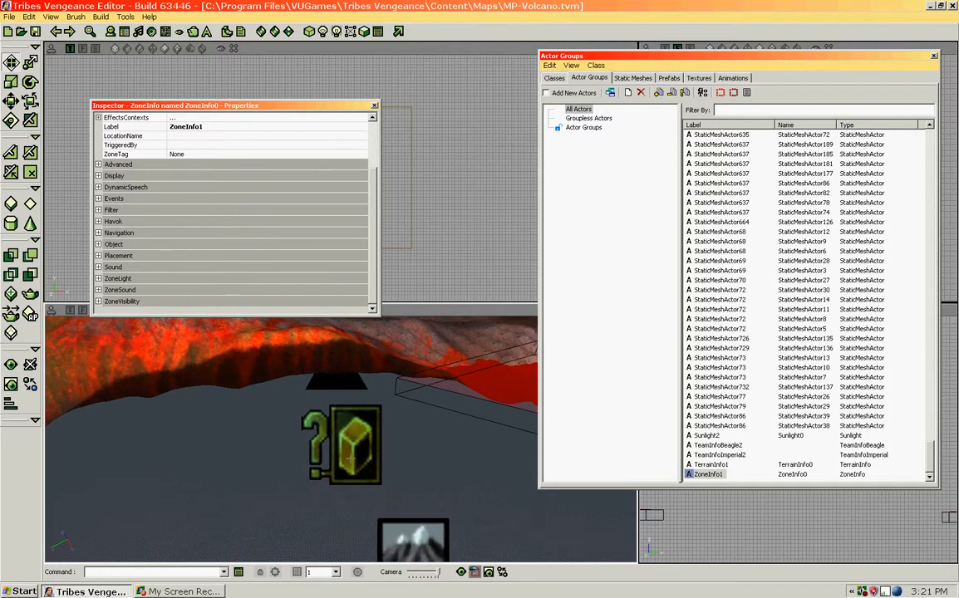
mouse_move(326, 408)
left_mouse_down()
mouse_move(323, 381)
mouse_move(351, 399)
left_mouse_up()
left_click(374, 106)
View the lava pool and the distant base beside the volcano in the 3D view
mouse_move(388, 432)
left_mouse_down()
mouse_move(396, 402)
mouse_move(320, 375)
mouse_move(305, 383)
mouse_move(384, 419)
mouse_move(379, 406)
mouse_move(405, 407)
left_mouse_up()
right_click_drag(406, 408, 439, 398)
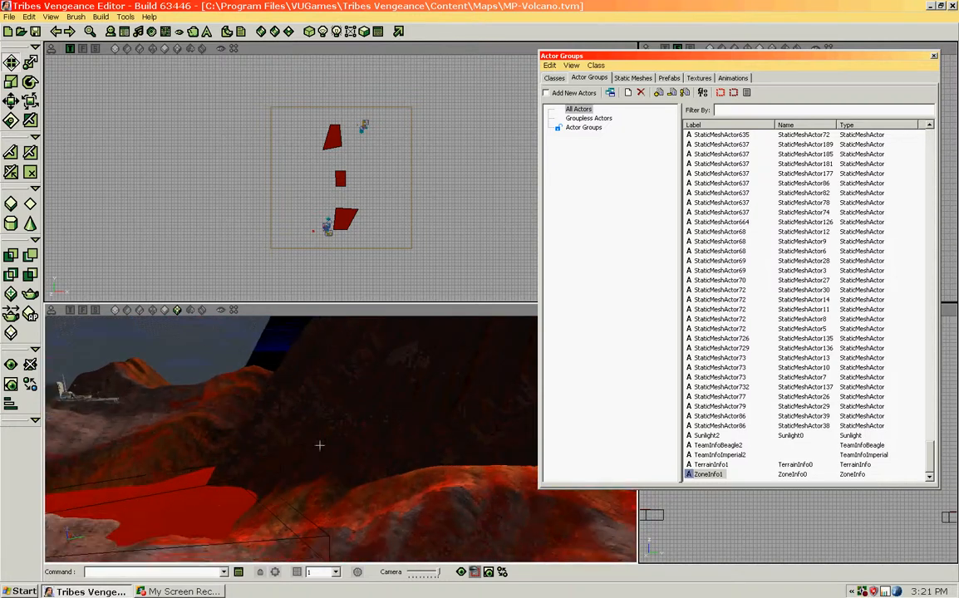
left_click_drag(334, 445, 318, 450)
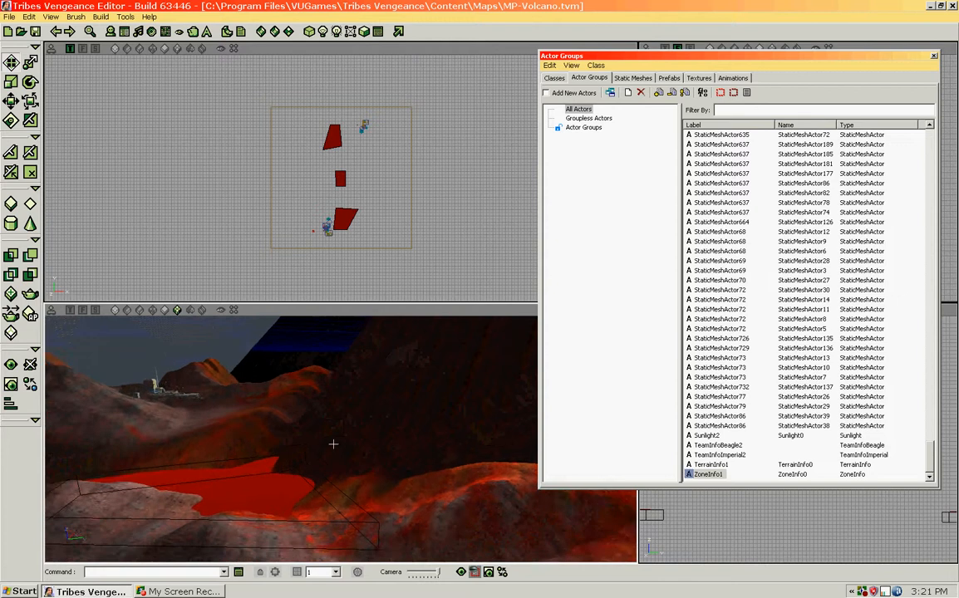